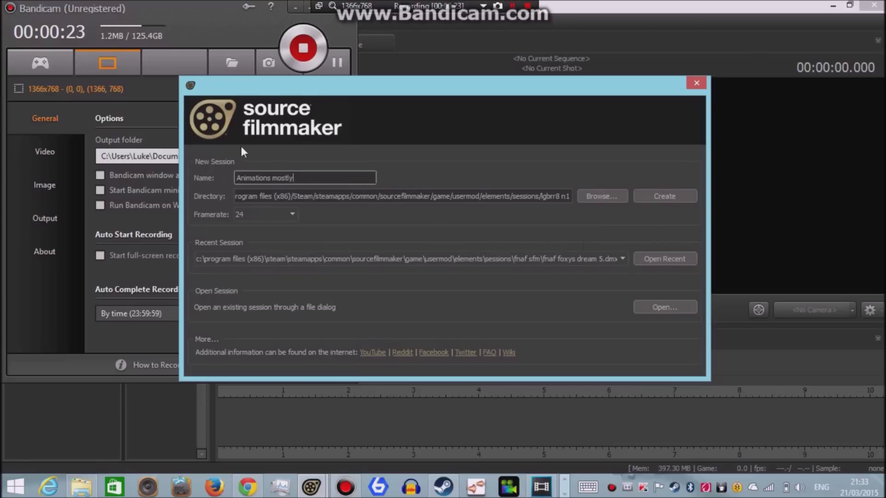
Create a new session named "Animations mostly" with a framerate of 24.
drag(318, 178, 236, 178)
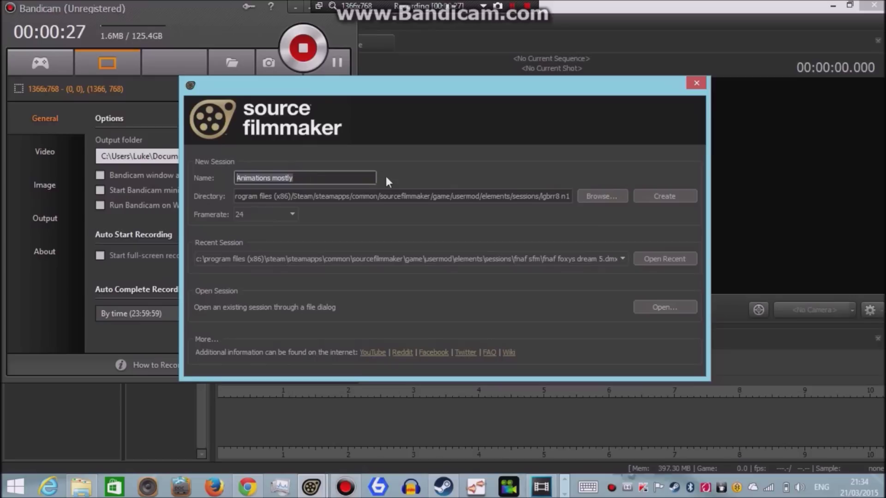
click(657, 194)
click(685, 2)
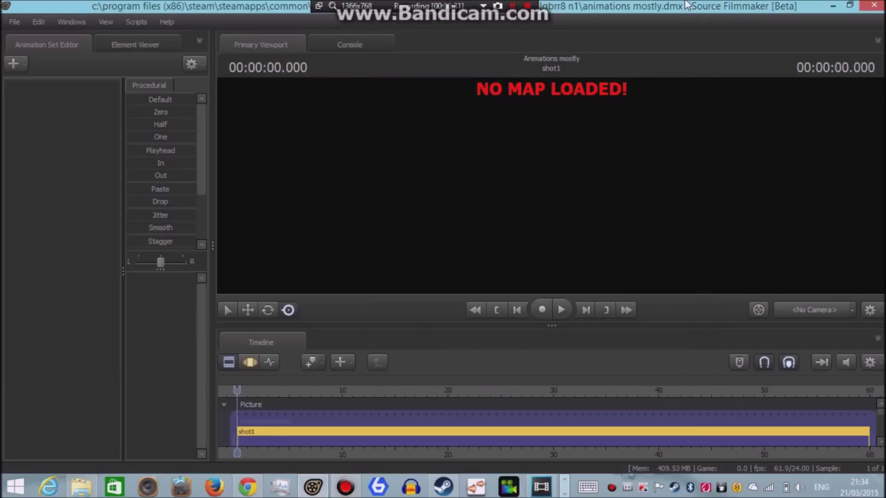
Load the workshop map freddys.bsp into the session.
right_click(330, 167)
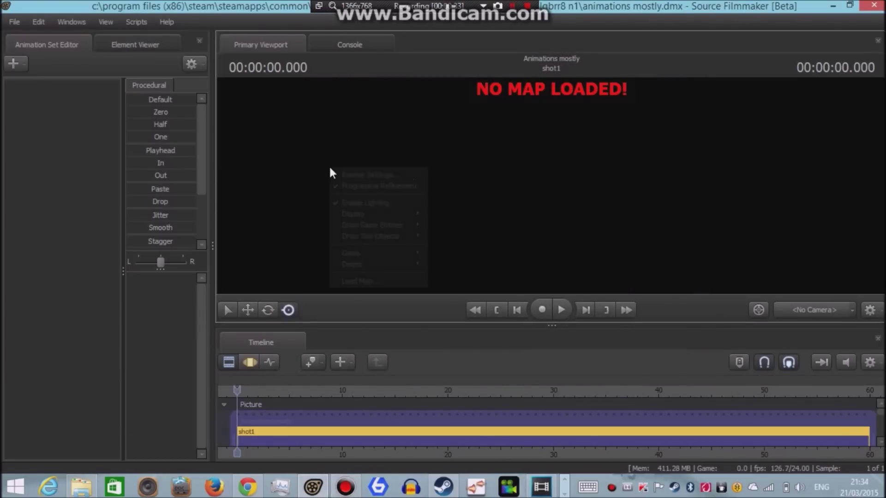
click(352, 282)
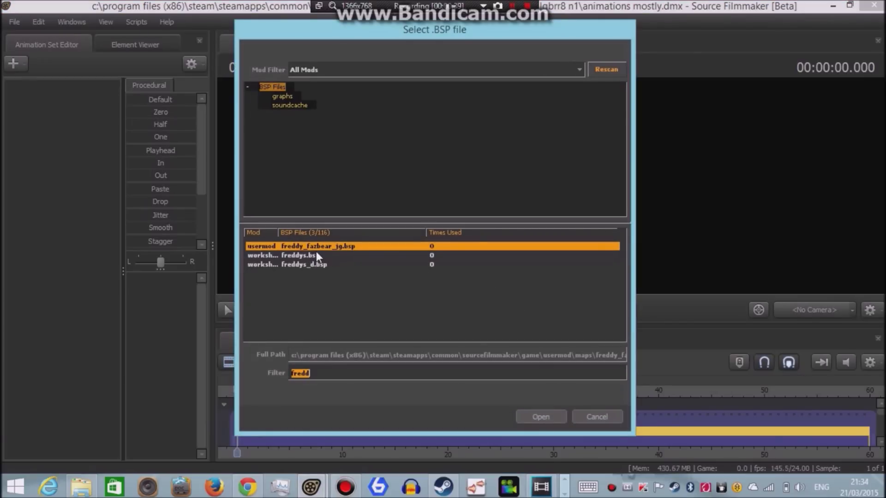
click(297, 257)
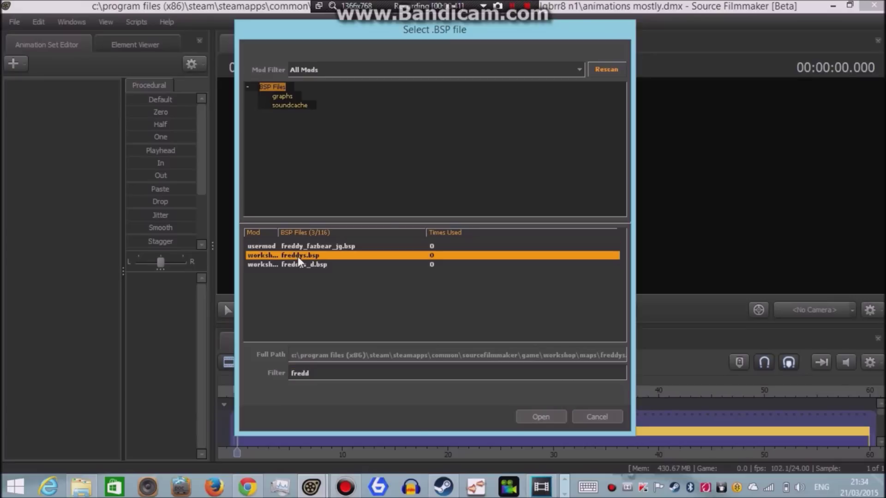
click(537, 418)
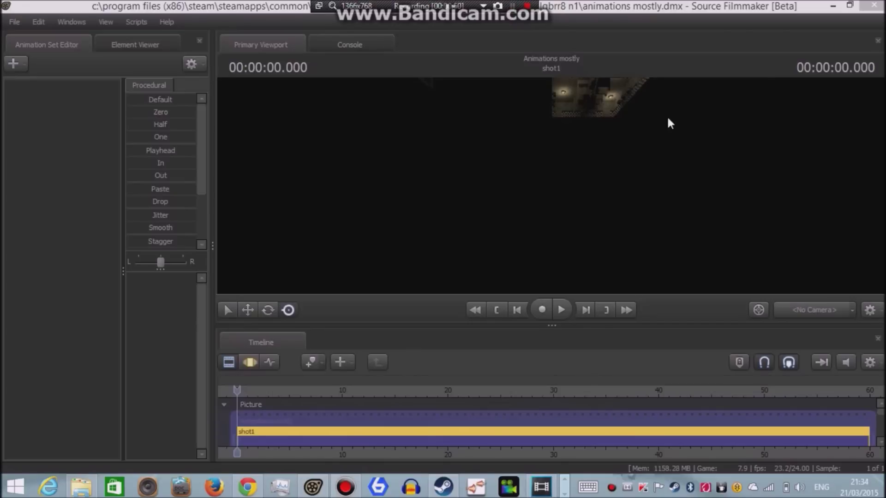
Move into the dining room, add a new scene camera, and aim it down the aisle between the two front tables.
mouse_move(518, 204)
mouse_down()
mouse_move(537, 143)
mouse_move(547, 152)
mouse_move(542, 116)
mouse_move(520, 206)
mouse_up()
key(w)
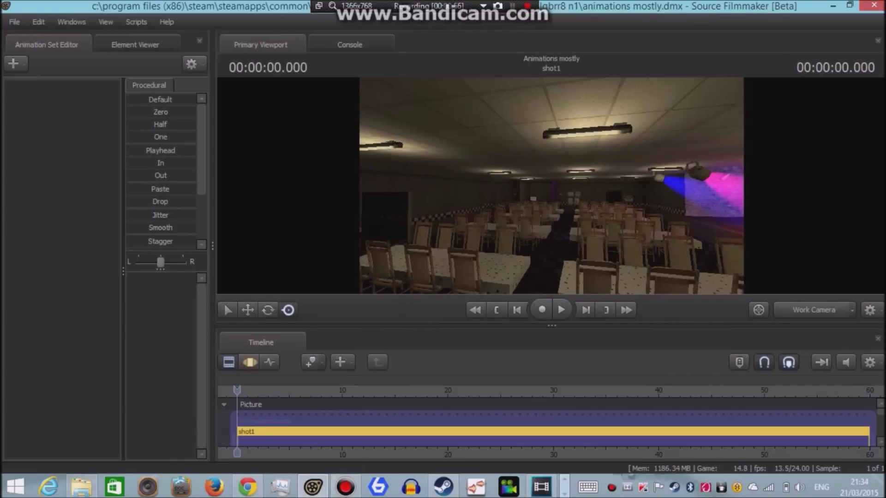
click(852, 310)
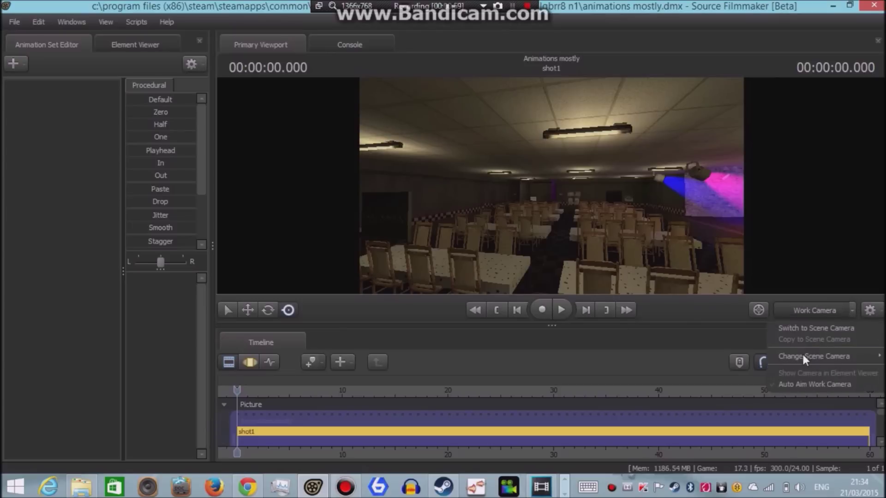
mouse_move(805, 359)
click(762, 362)
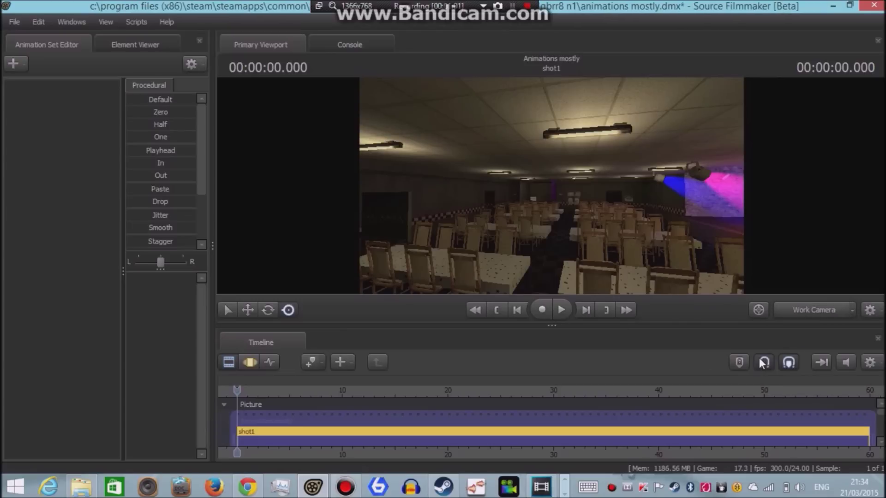
drag(567, 197, 618, 198)
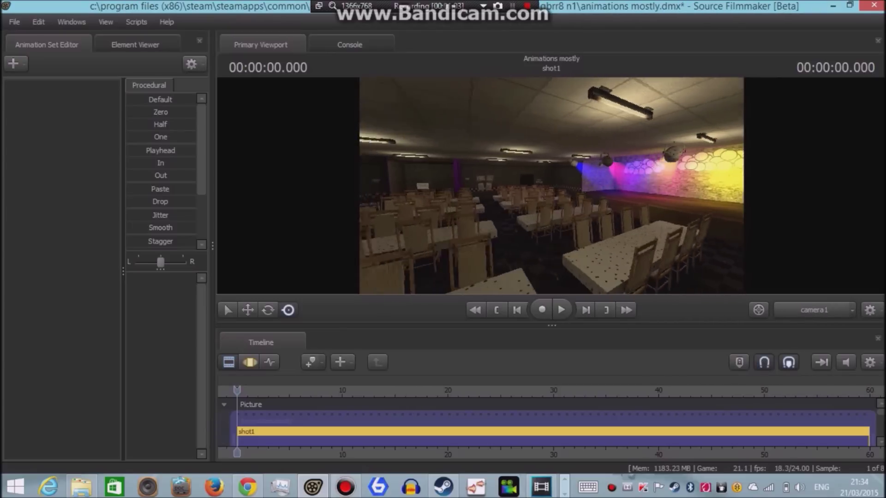
drag(520, 206, 520, 206)
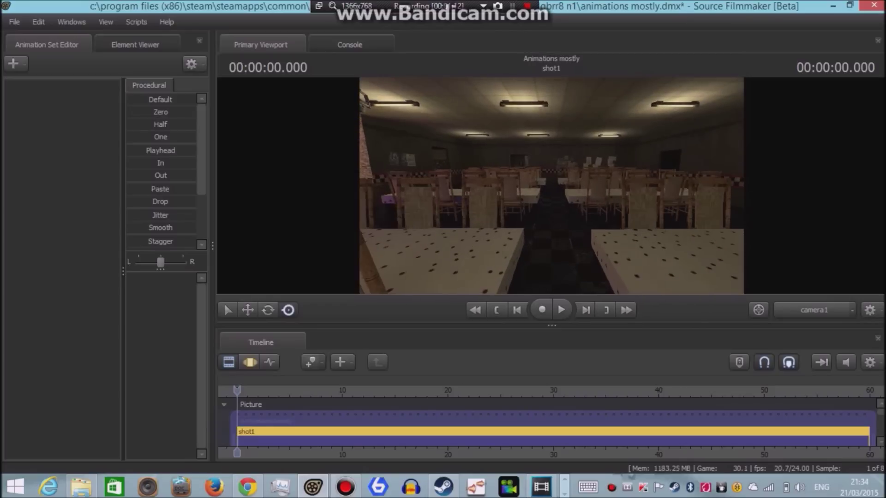
Create an animation set for the existing camera1 element.
click(14, 64)
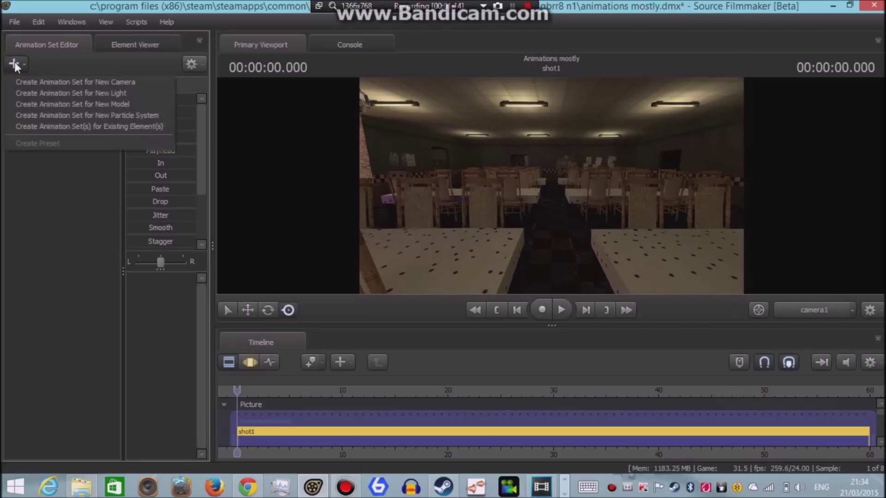
click(116, 131)
click(374, 42)
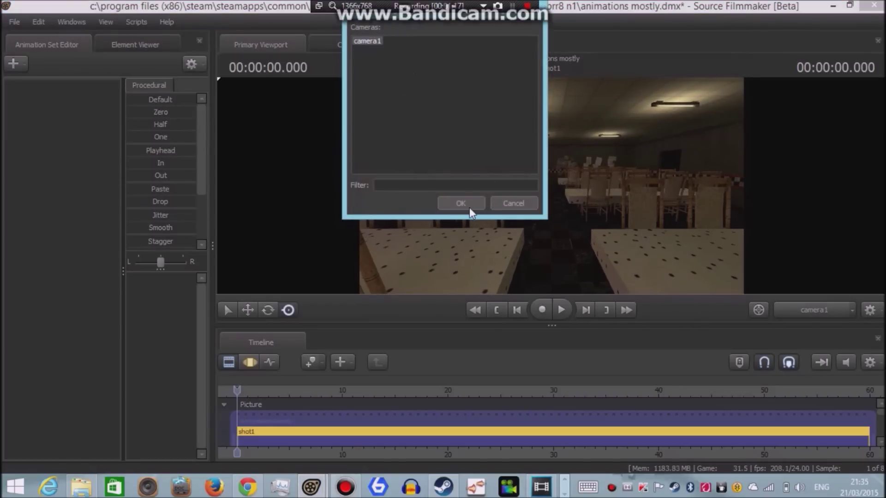
click(461, 204)
In the Motion Editor, raise camera1's toneMapScale to its maximum to brighten the scene.
click(73, 87)
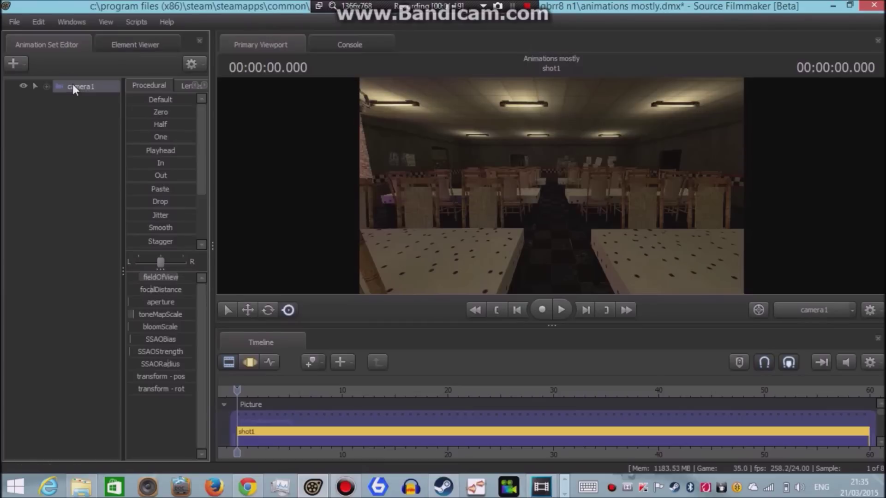
click(249, 363)
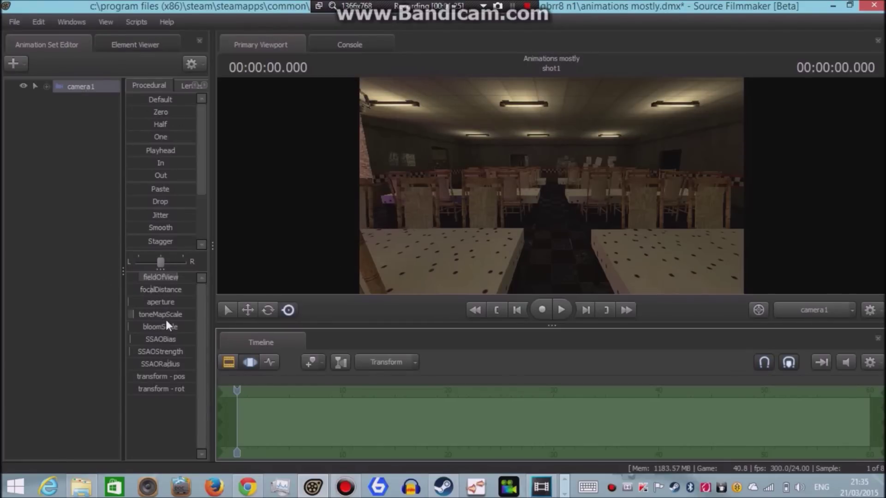
drag(151, 315, 214, 314)
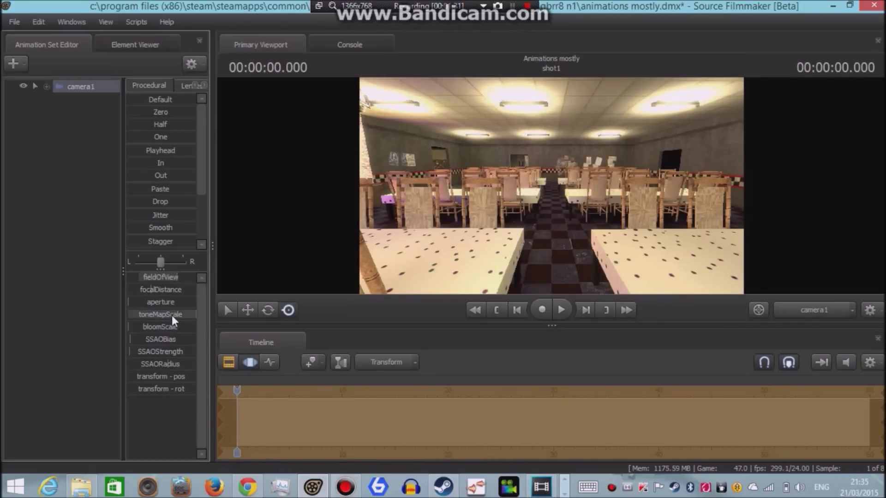
drag(161, 315, 197, 315)
drag(885, 318, 870, 318)
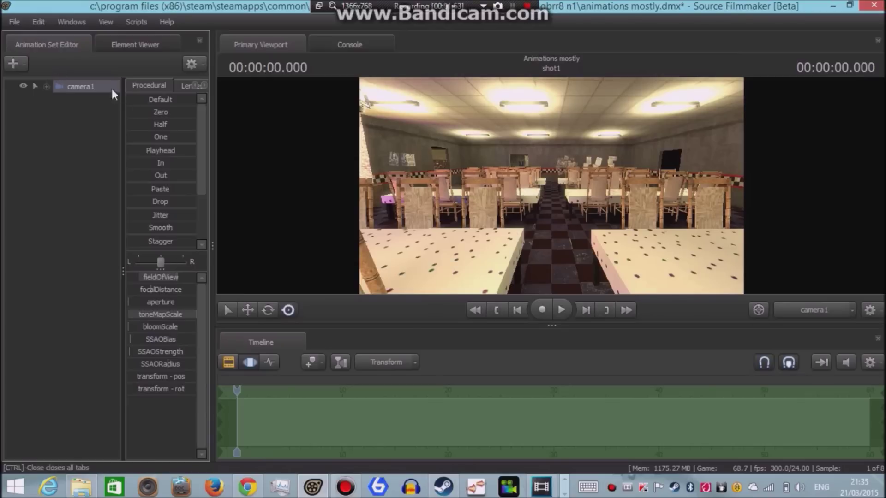
Start an animation set for a new model and filter the model files by "foxy".
click(18, 65)
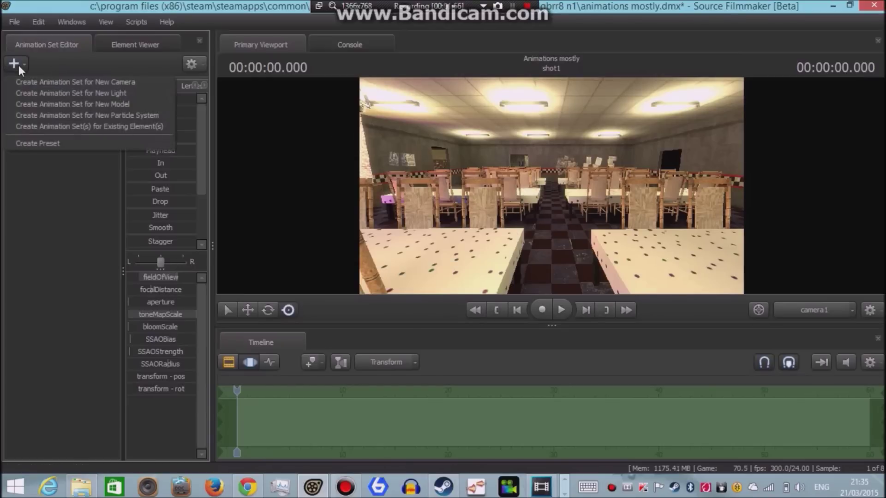
click(109, 101)
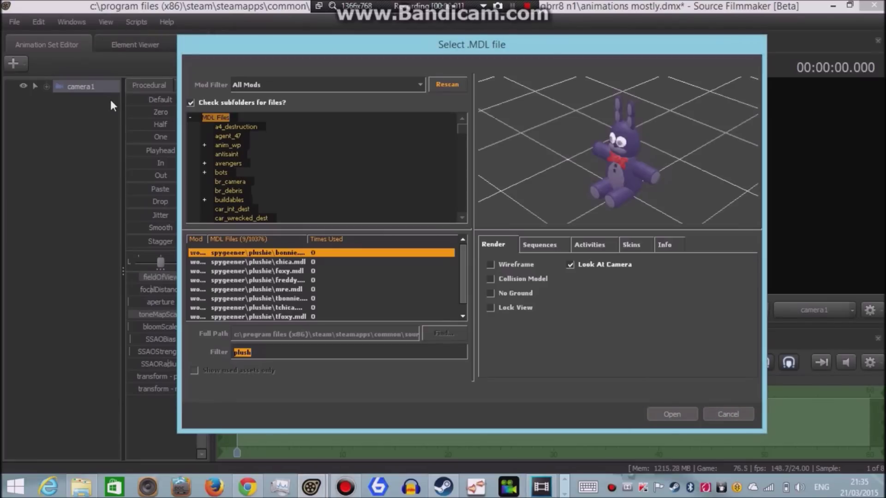
text(foxy)
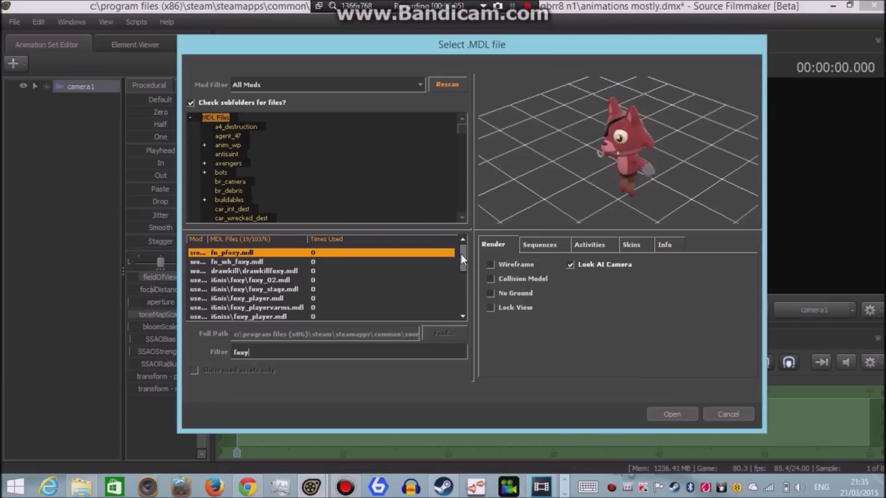
Preview several Foxy models, including fnaf_foxy2.mdl, fnaf_foxy.mdl, the plushie tfoxy.mdl and the splinks NPC version.
drag(462, 259, 461, 312)
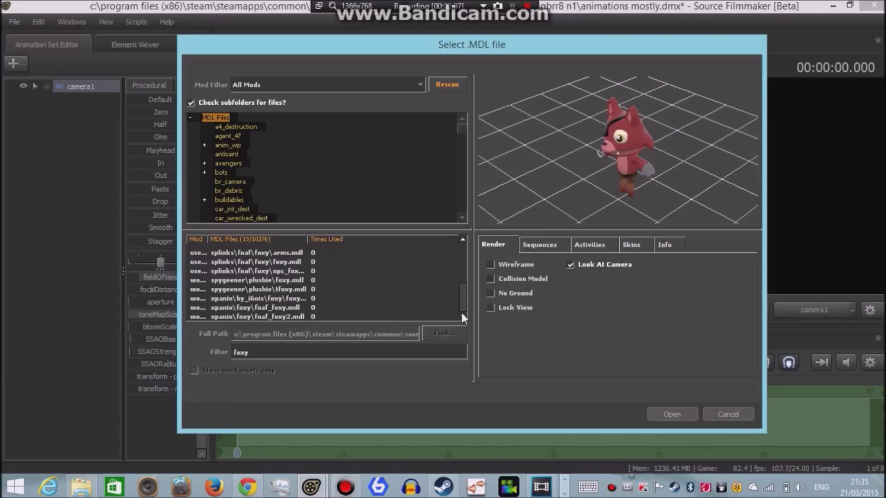
click(240, 317)
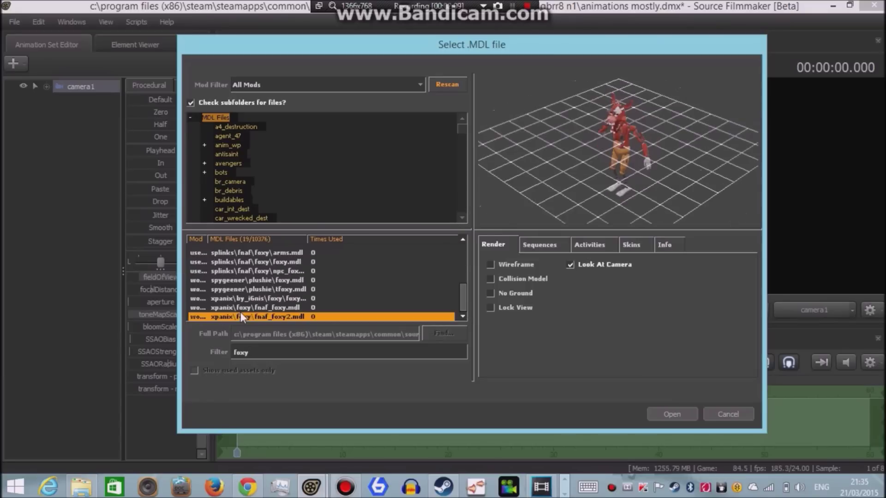
click(256, 309)
scroll(256, 308, up, 1)
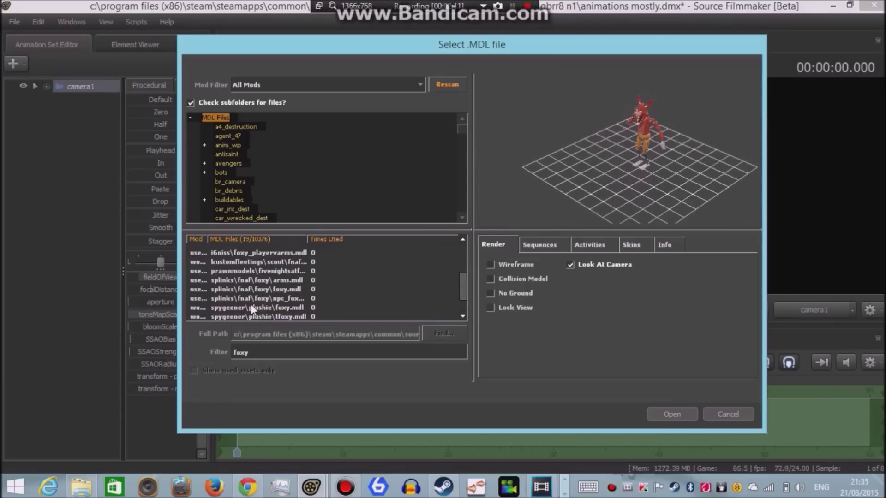
scroll(250, 304, down, 1)
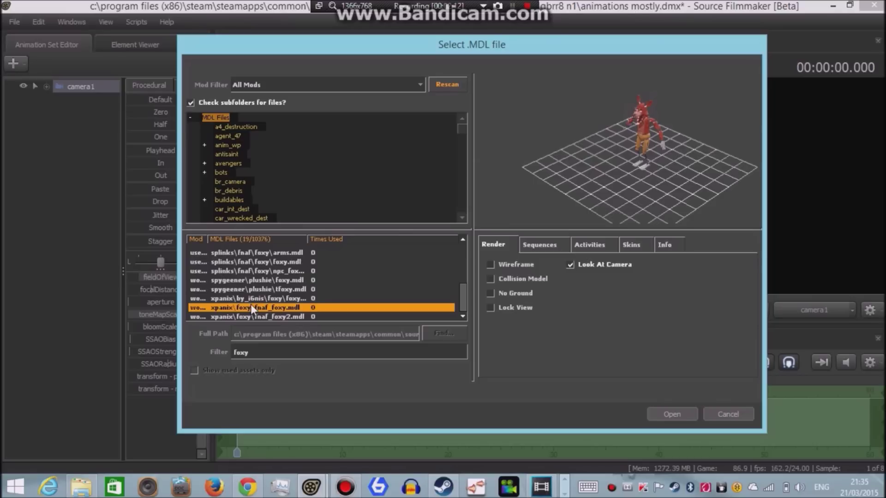
click(223, 289)
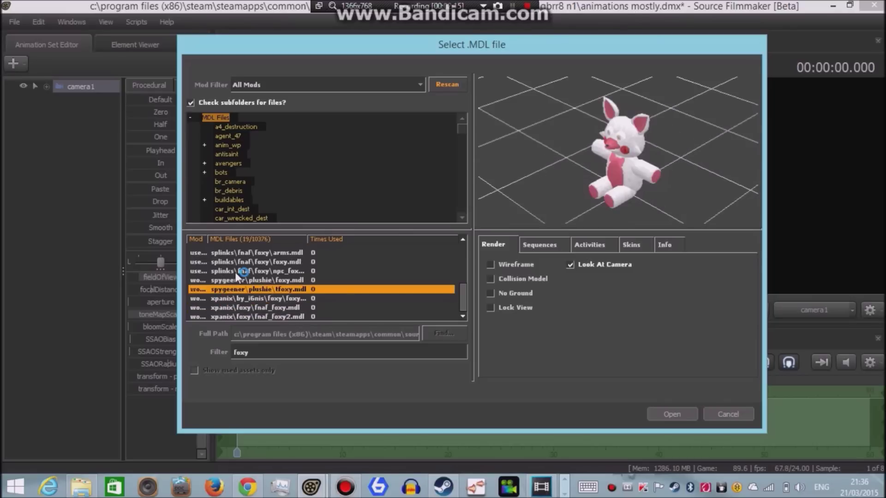
click(268, 272)
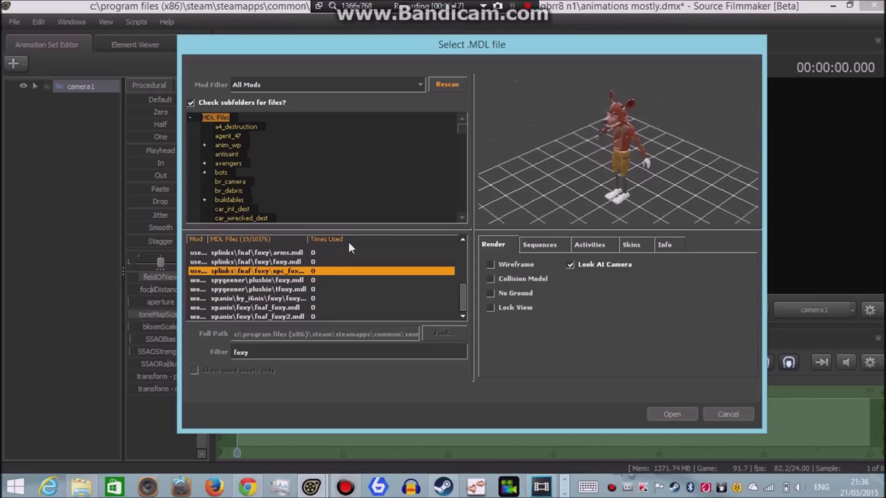
Rescan the model files with the subfolder check turned off, and again with it turned back on.
click(189, 105)
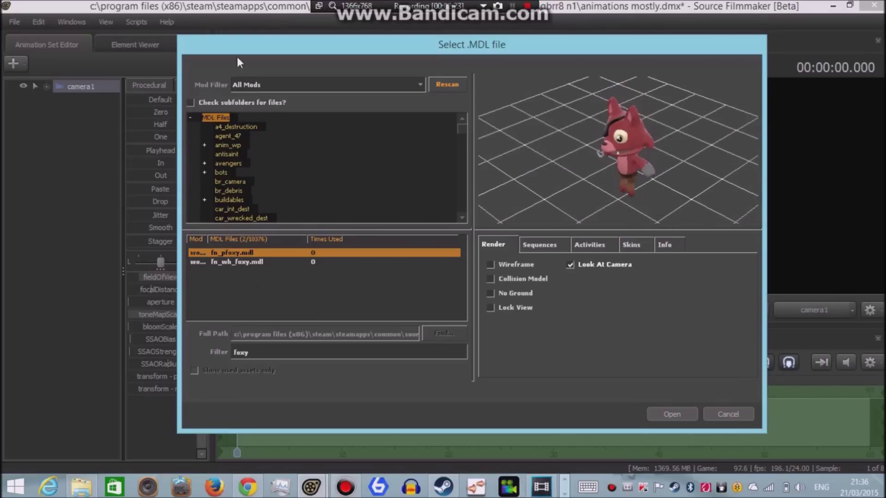
click(432, 85)
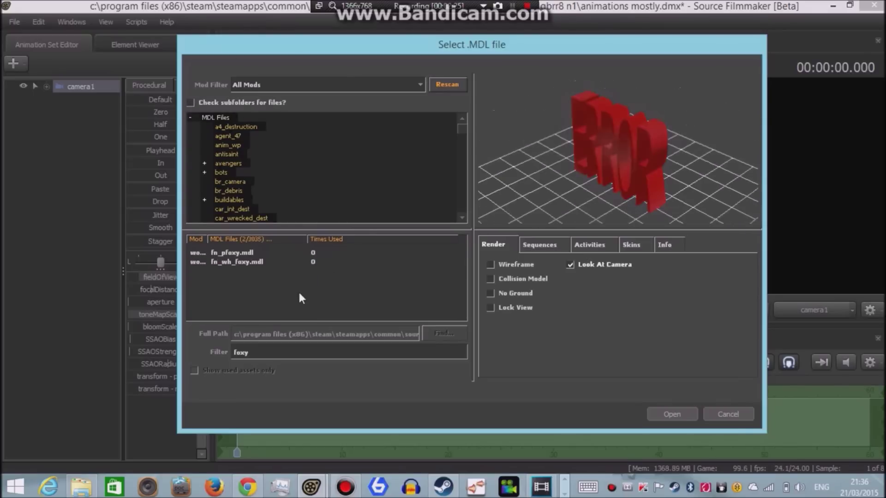
click(191, 102)
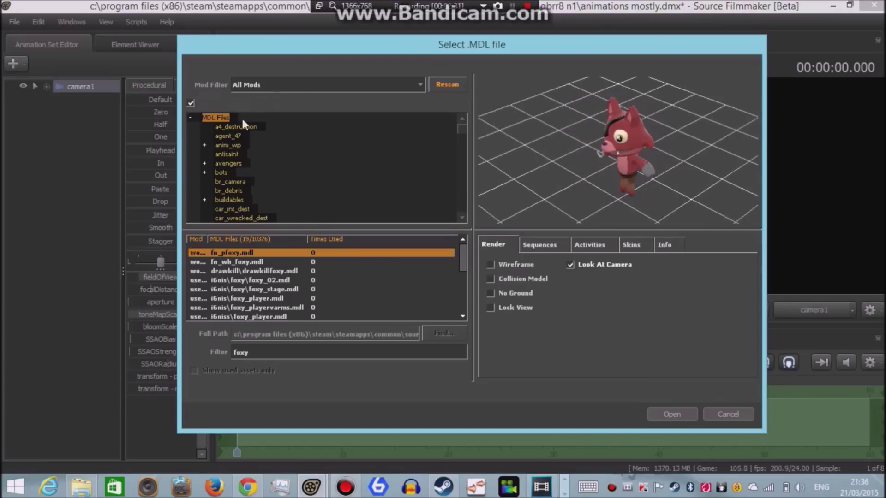
click(442, 84)
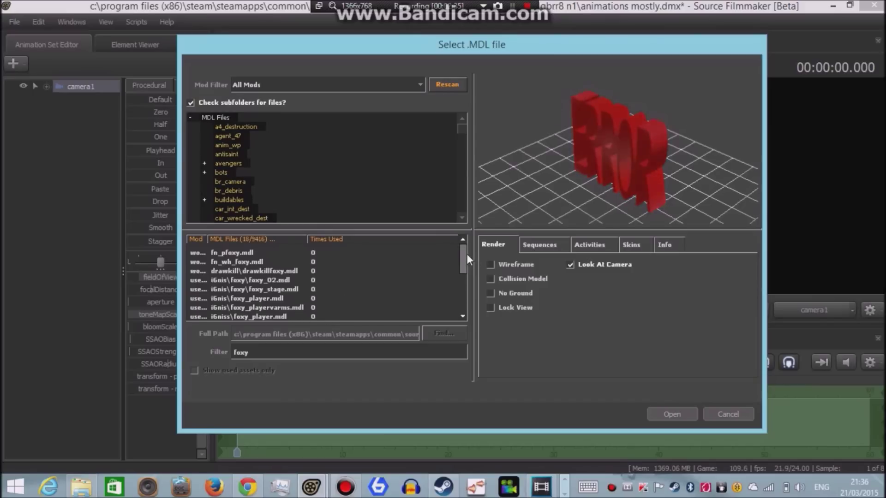
Add the splinks\fnaf\foxy\foxy.mdl model to the shot and select its animation set.
drag(466, 274, 468, 323)
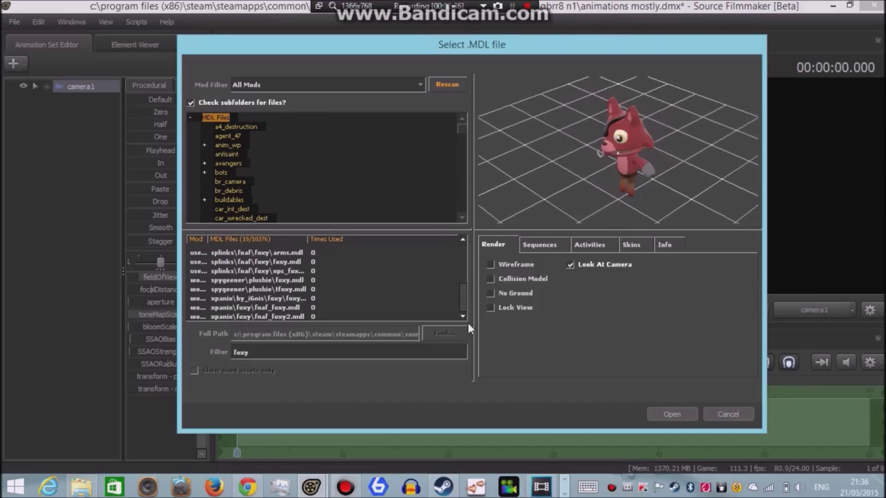
click(244, 290)
click(258, 279)
click(272, 270)
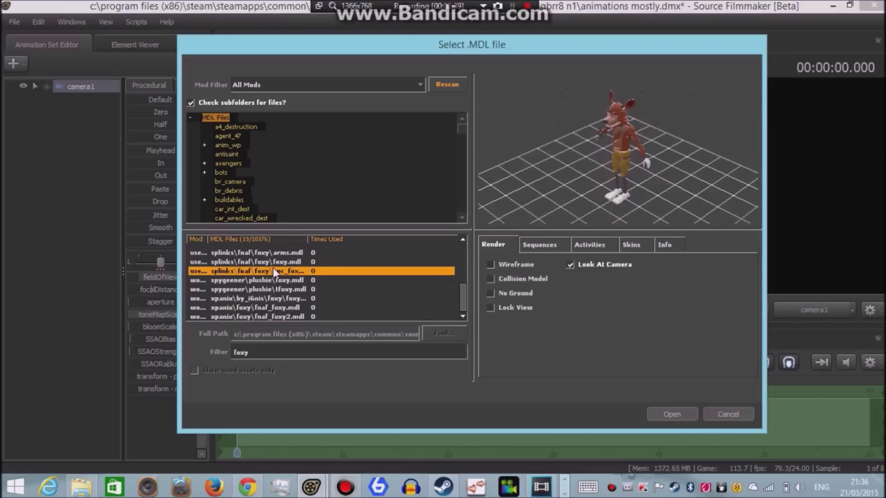
click(268, 260)
click(275, 252)
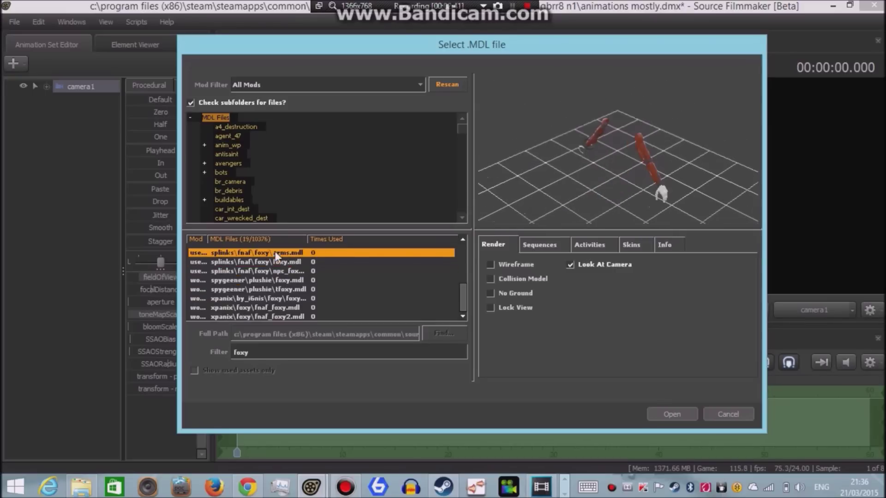
click(266, 260)
click(672, 414)
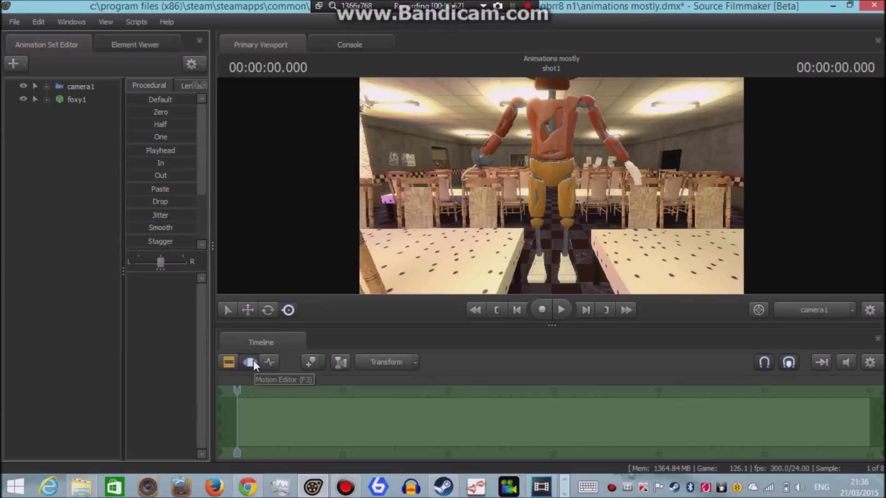
click(71, 100)
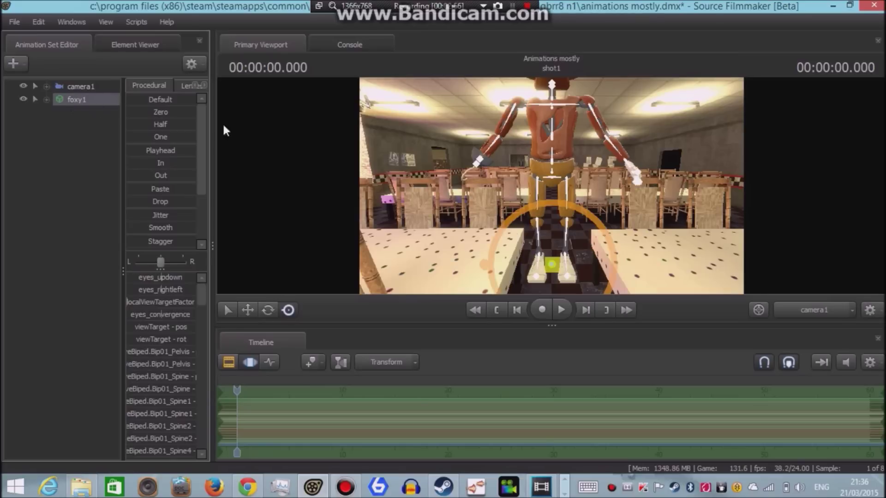
Move the Foxy model farther back along the aisle between the tables, and switch the viewport to a work camera copied from camera1.
click(551, 265)
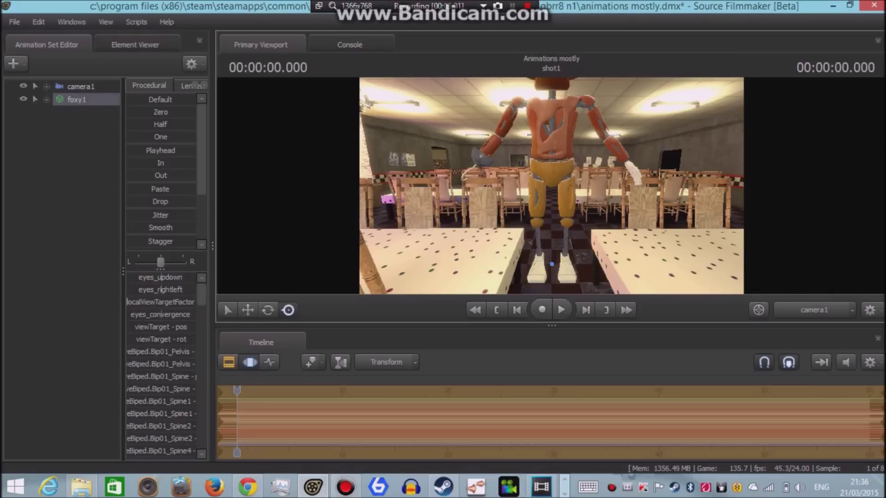
mouse_move(551, 265)
mouse_down()
mouse_move(589, 147)
mouse_move(664, 150)
mouse_move(576, 213)
mouse_move(534, 201)
mouse_move(594, 207)
mouse_move(547, 197)
mouse_move(589, 264)
mouse_move(561, 261)
mouse_up()
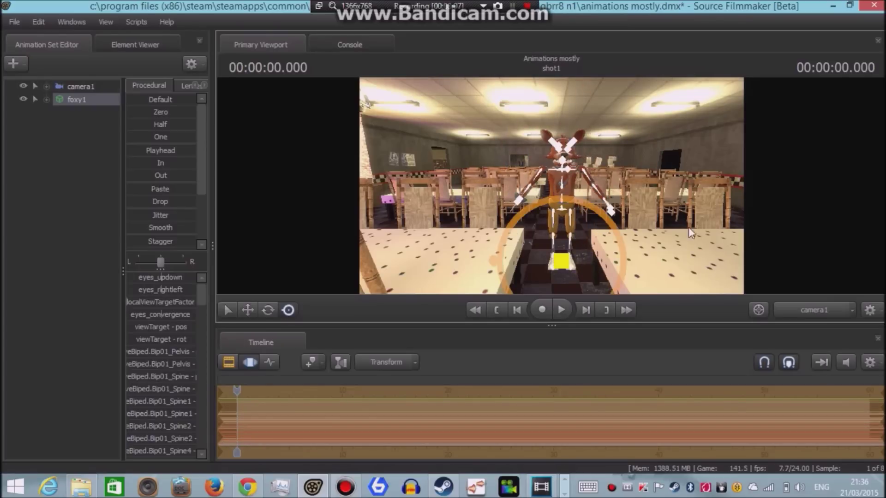
ctrl+click(813, 309)
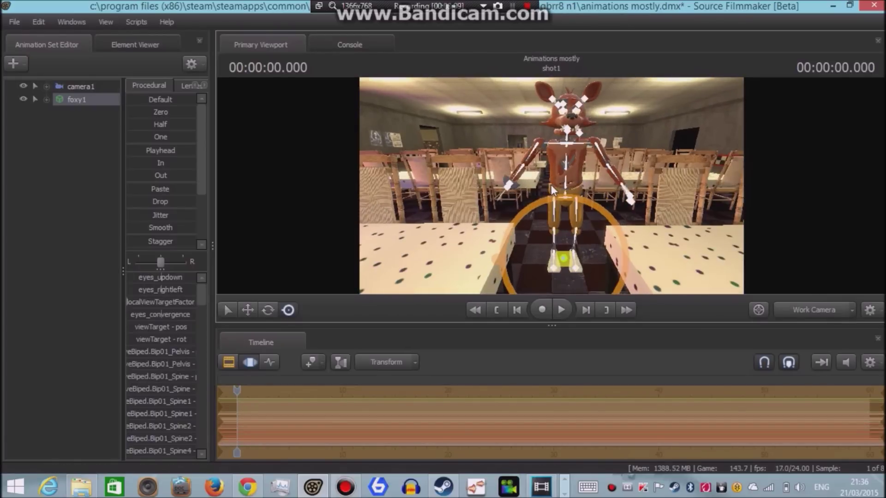
Try to reposition the Foxy model while in the Graph Editor, and undo the move.
click(268, 362)
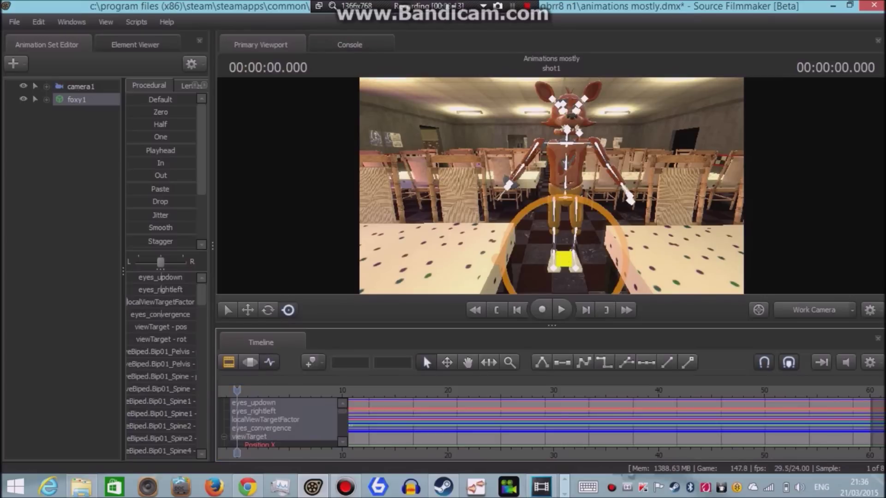
drag(565, 259, 520, 221)
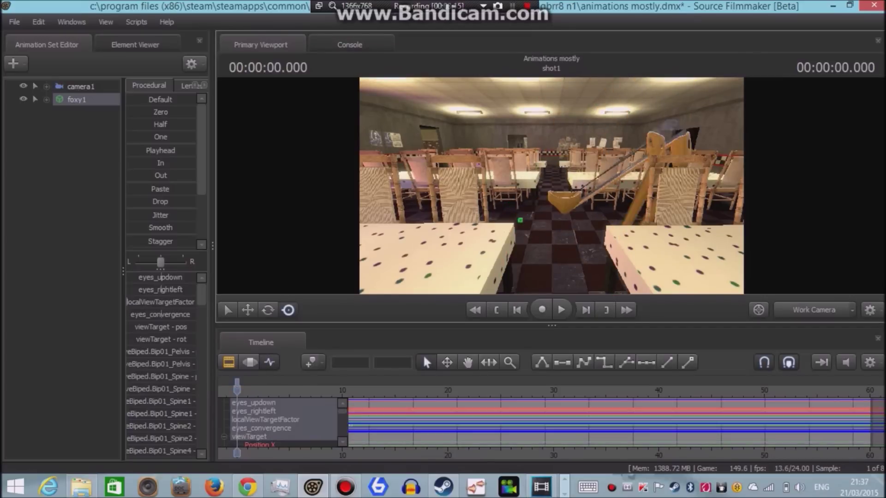
click(553, 191)
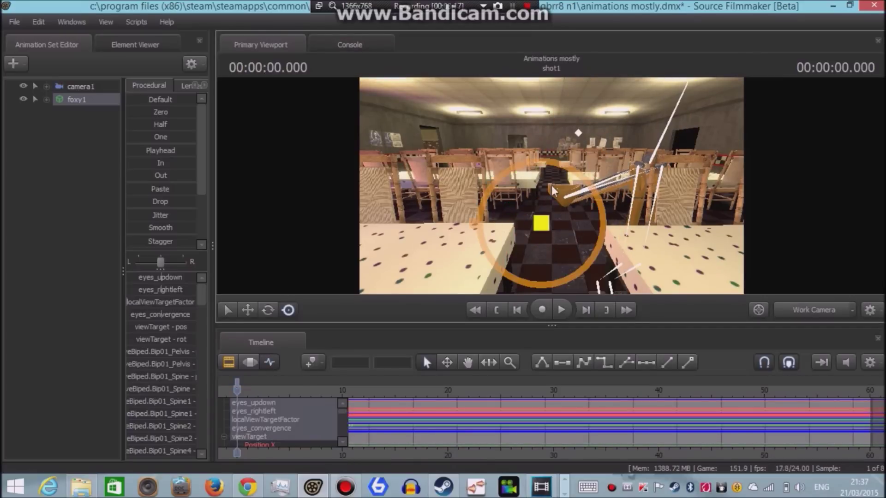
key(ctrl+z)
key(ctrl+z)
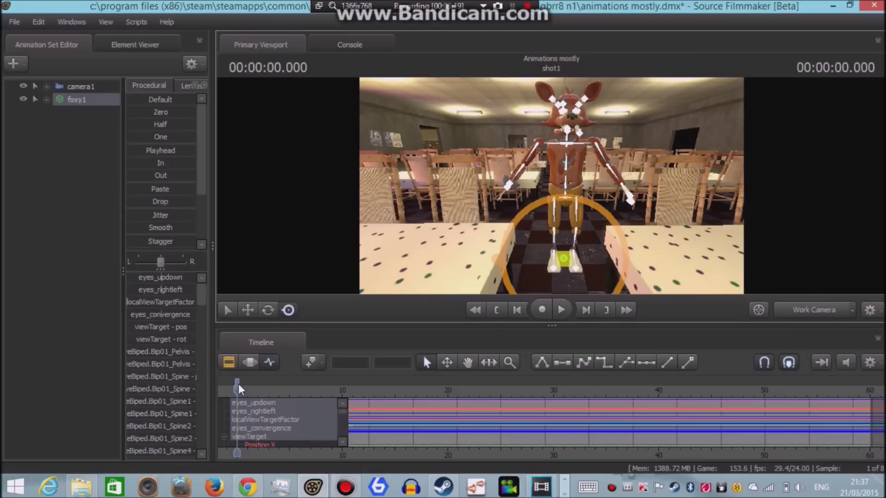
key(m)
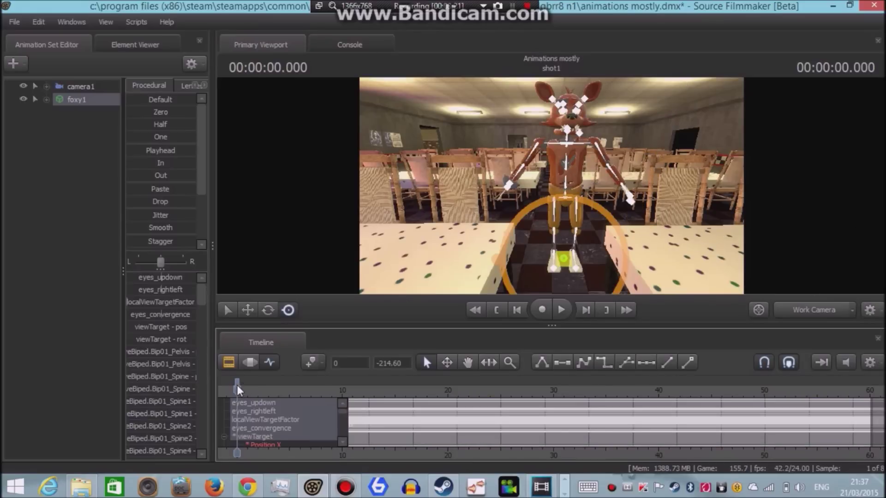
click(409, 395)
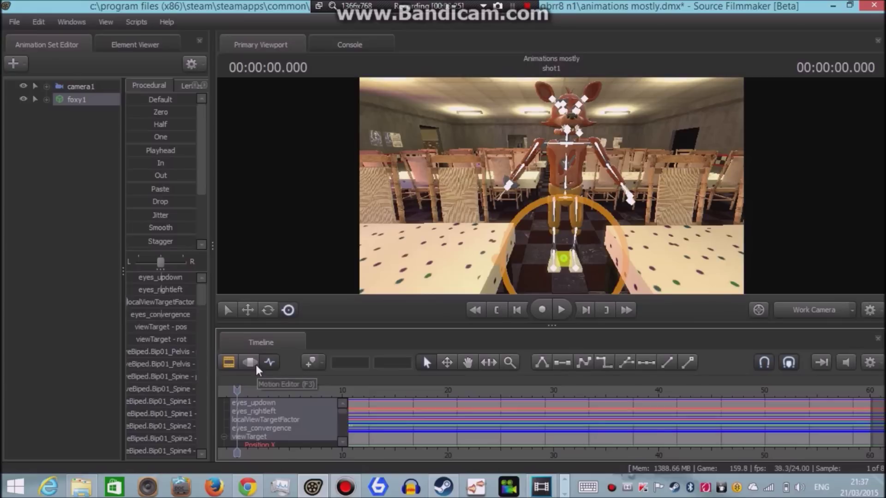
Try to move Foxy's rootTransform control back between the chairs in the Motion Editor, and undo the move.
click(532, 289)
click(563, 259)
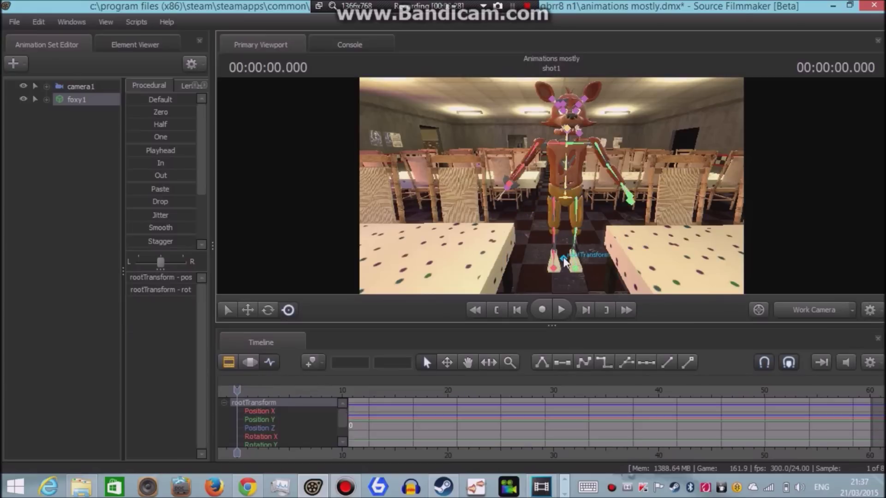
click(250, 362)
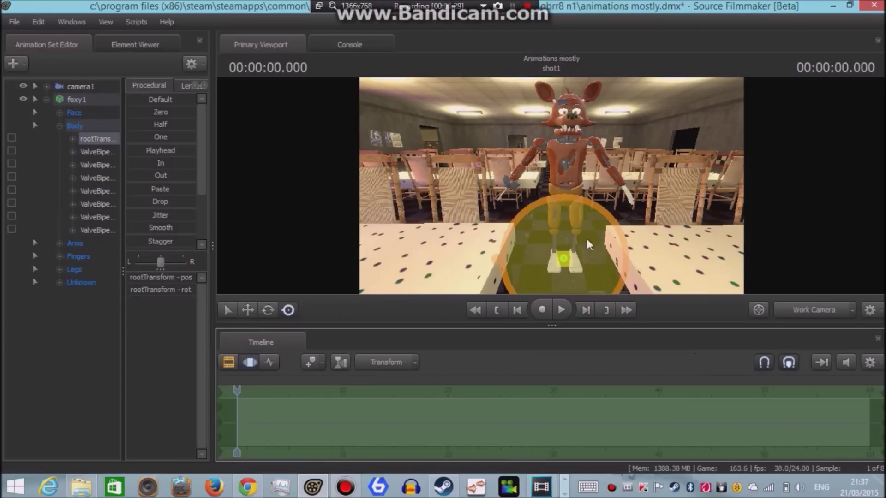
drag(520, 238, 535, 193)
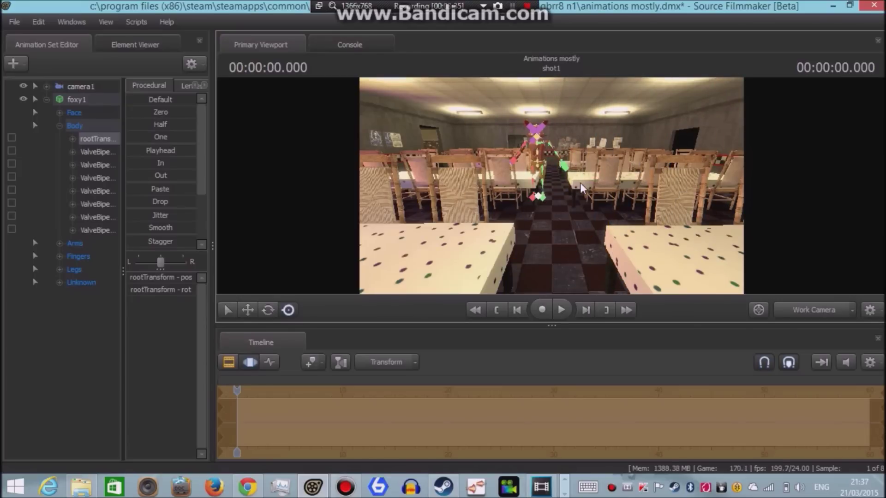
key(ctrl+z)
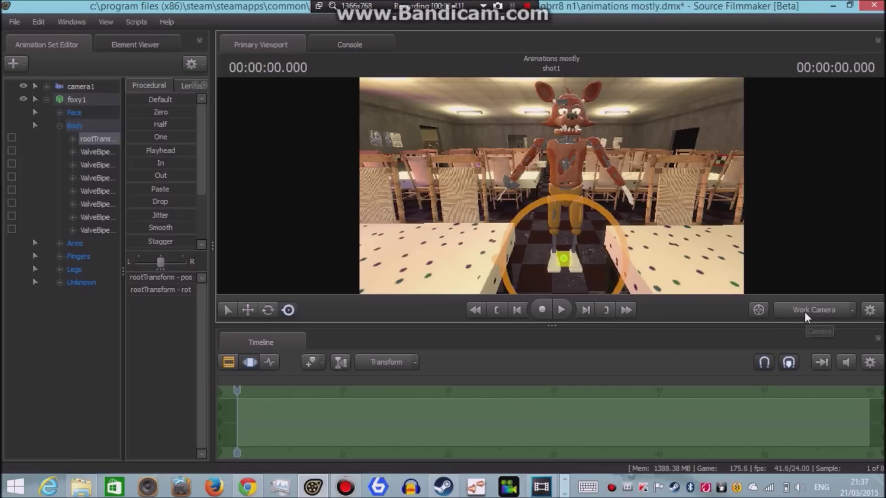
Rotate Foxy's right and left upper arm bones so both arms hang straight down beside the body.
key(w)
drag(491, 107, 492, 108)
key(s)
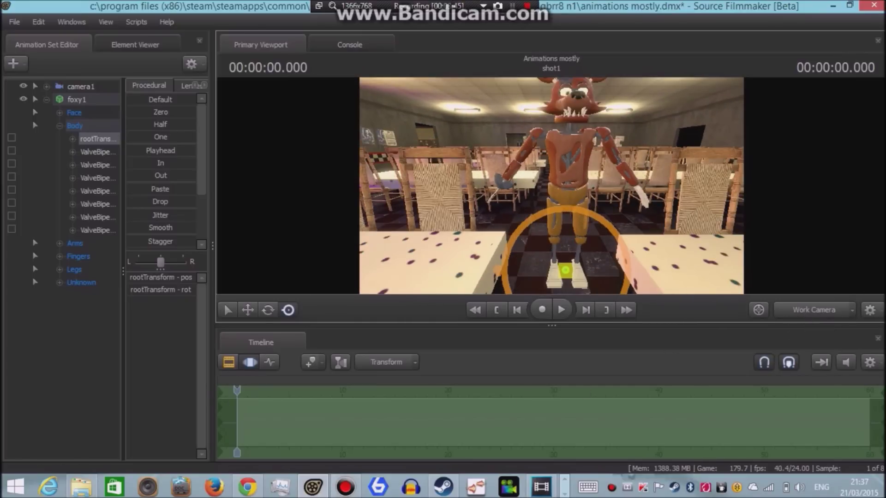
key(w)
drag(552, 188, 552, 188)
key(ctrl)
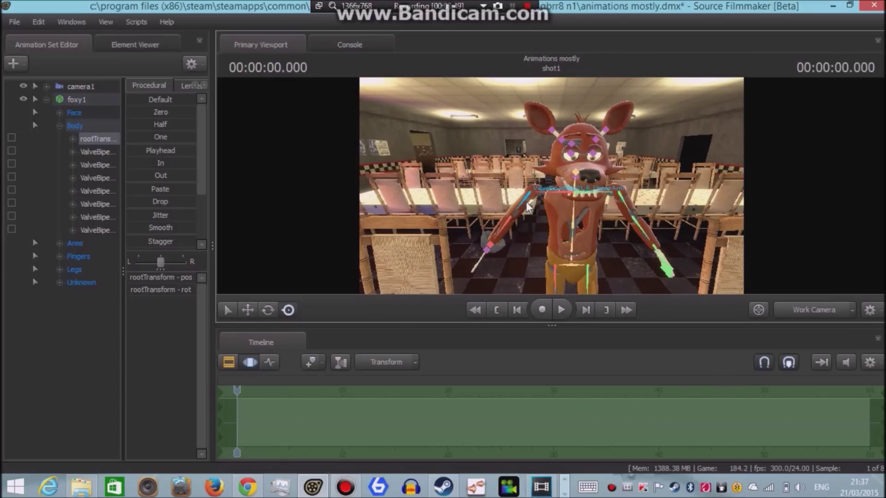
click(528, 206)
key(w)
drag(552, 188, 552, 188)
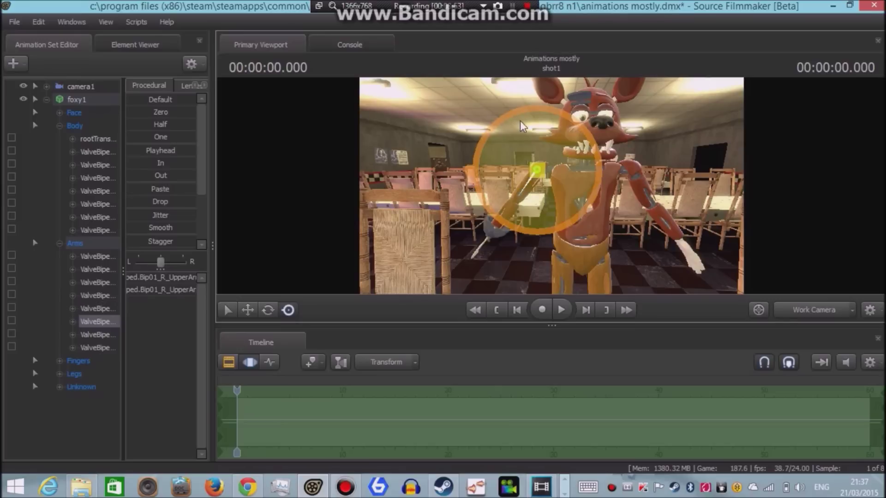
drag(496, 147, 476, 125)
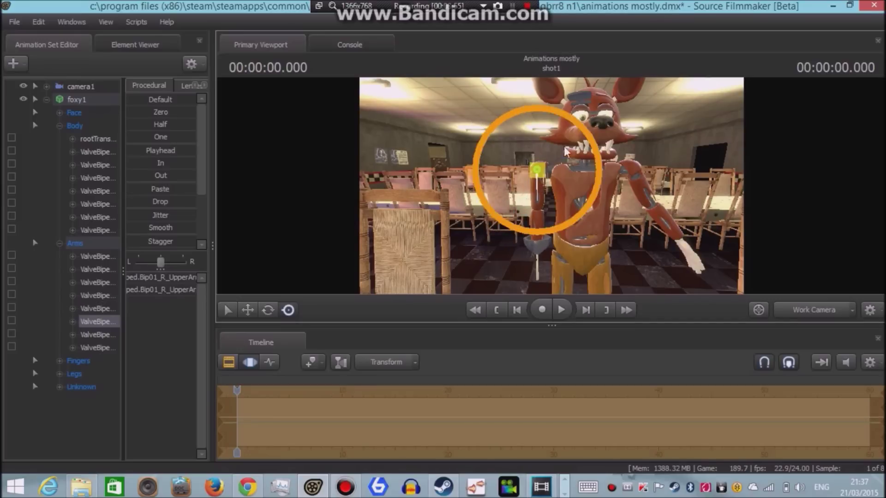
click(643, 187)
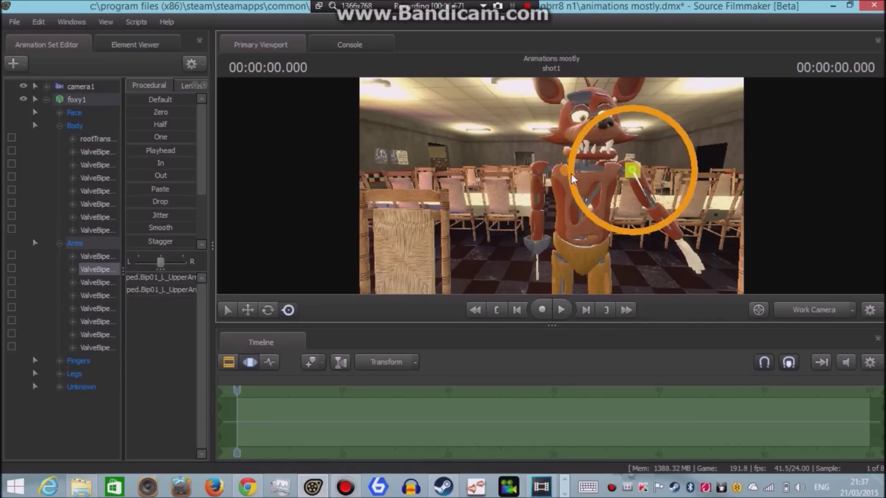
drag(568, 180, 585, 139)
Rotate Foxy's right eyelid controller with the Rotate tool to open the right eye wider.
key(ctrl)
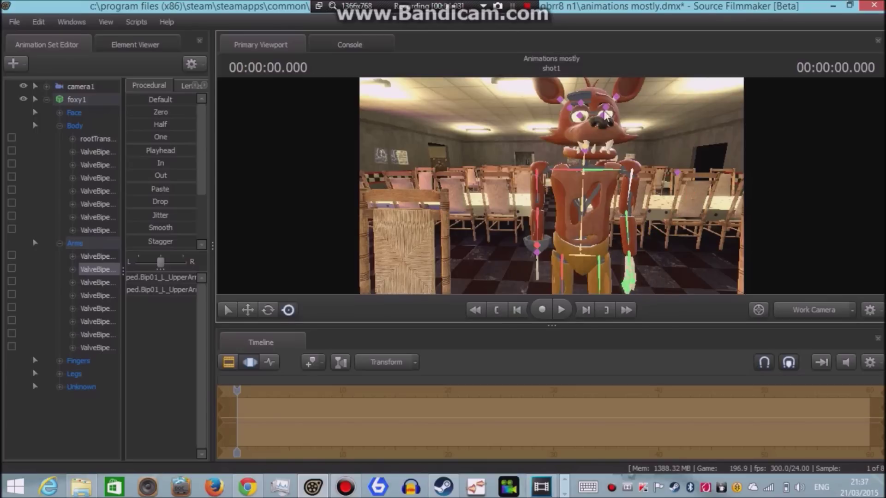
click(580, 121)
click(267, 310)
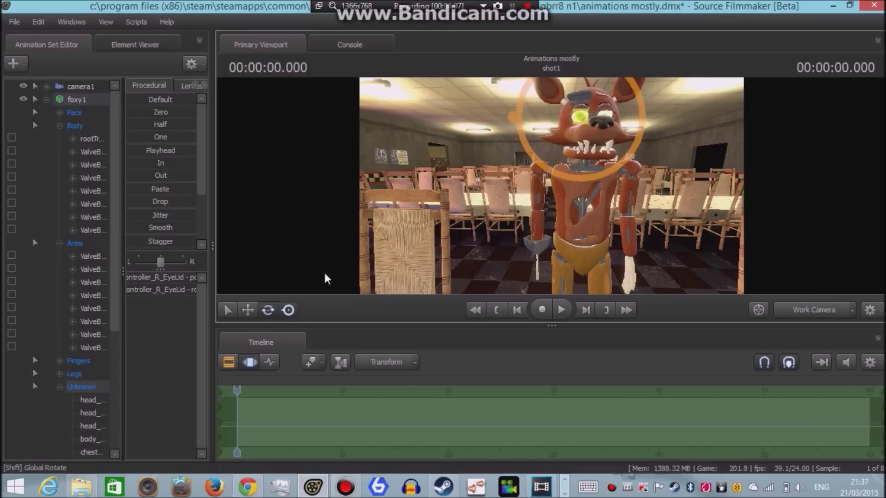
key(w)
drag(503, 185, 514, 184)
drag(572, 169, 549, 31)
Rotate Foxy's left eyelid controller to open the left eye wide like the right one.
key(ctrl)
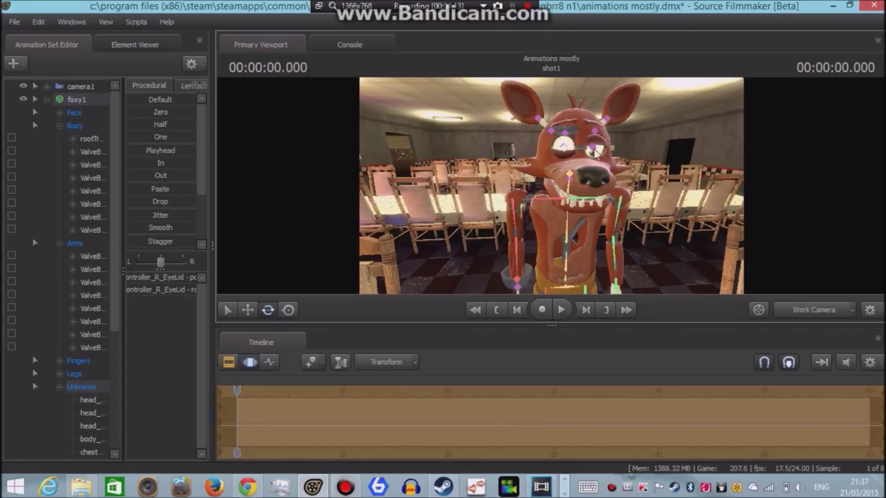
click(599, 152)
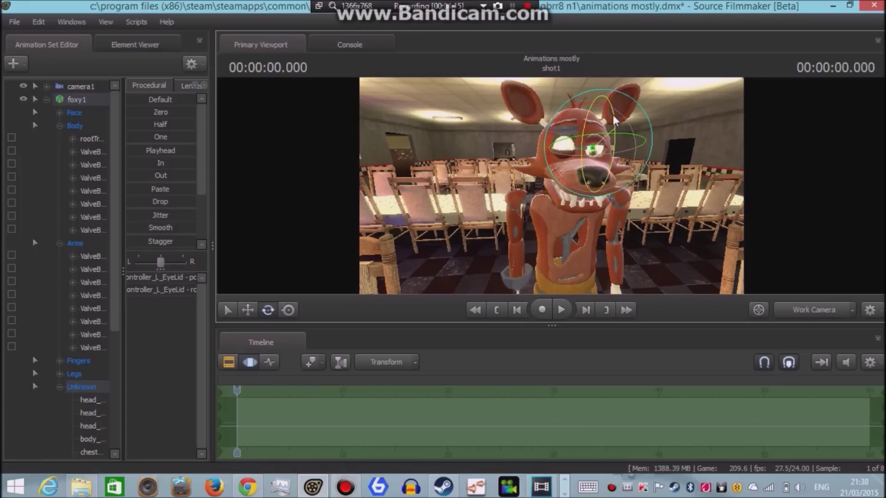
drag(556, 136, 556, 130)
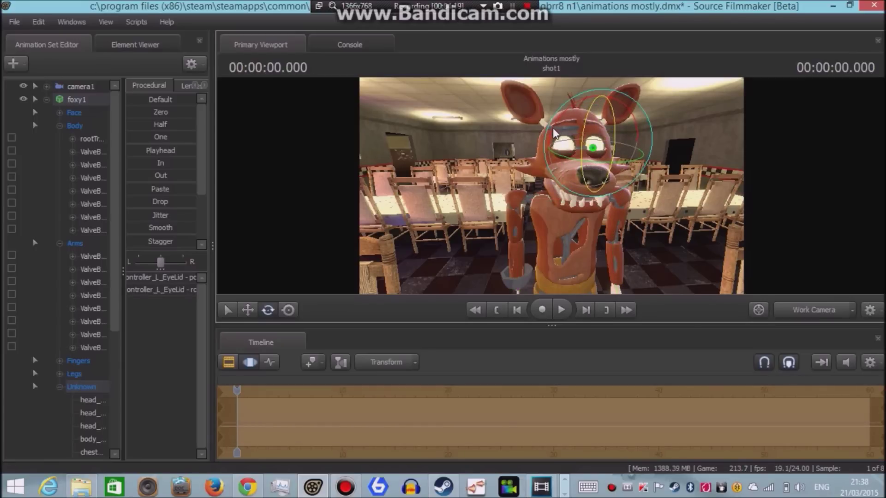
drag(615, 121, 614, 120)
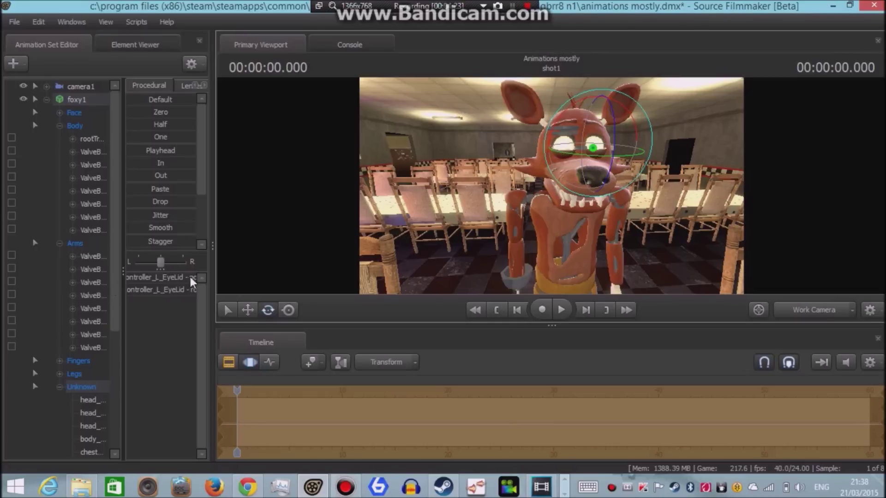
Activate the Move tool, expand foxy1's Face group and select its Eyes controls.
key(w)
drag(405, 213, 405, 213)
key(s)
right_drag(406, 210, 406, 222)
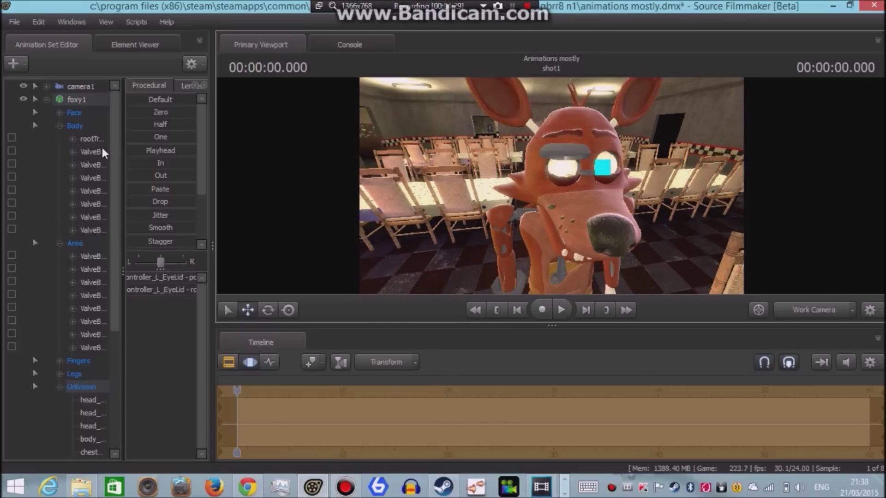
click(60, 115)
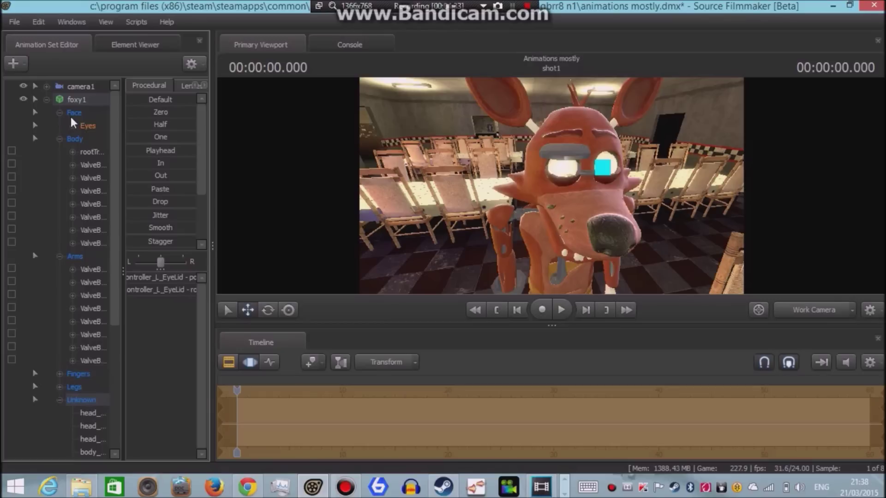
click(87, 129)
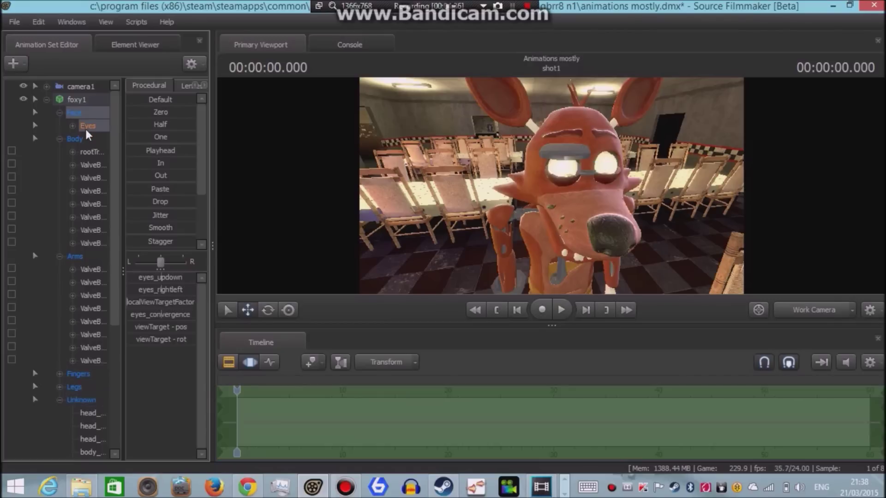
Shift Foxy's eyes_updown and eyes_rightleft sliders slightly below their midpoints to bring the pupils into view.
key(s)
mouse_move(610, 261)
mouse_down()
mouse_move(610, 272)
mouse_move(610, 261)
mouse_move(526, 188)
mouse_move(621, 165)
mouse_move(669, 174)
mouse_move(651, 184)
mouse_move(654, 147)
mouse_move(567, 182)
mouse_up()
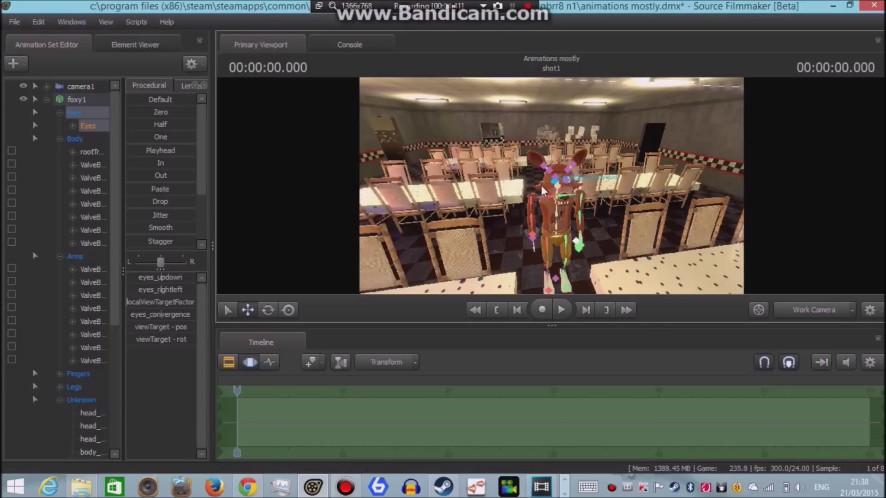
key(w)
drag(454, 161, 453, 161)
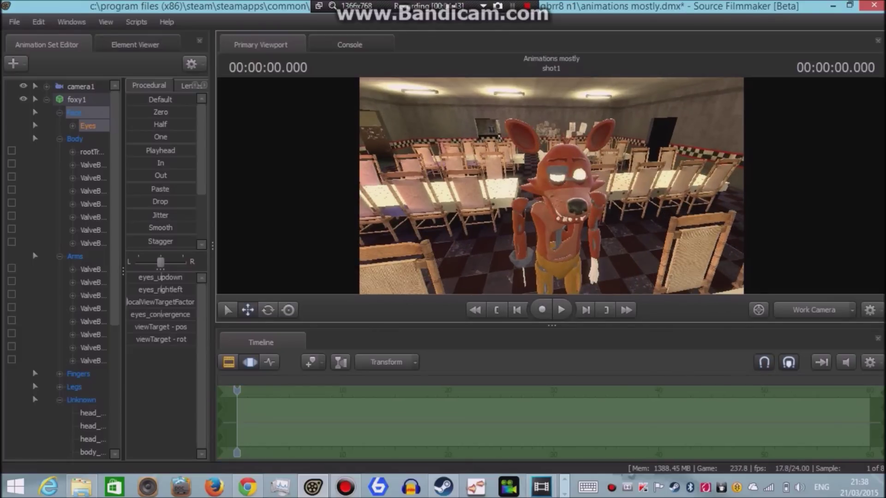
key(w)
drag(453, 161, 453, 161)
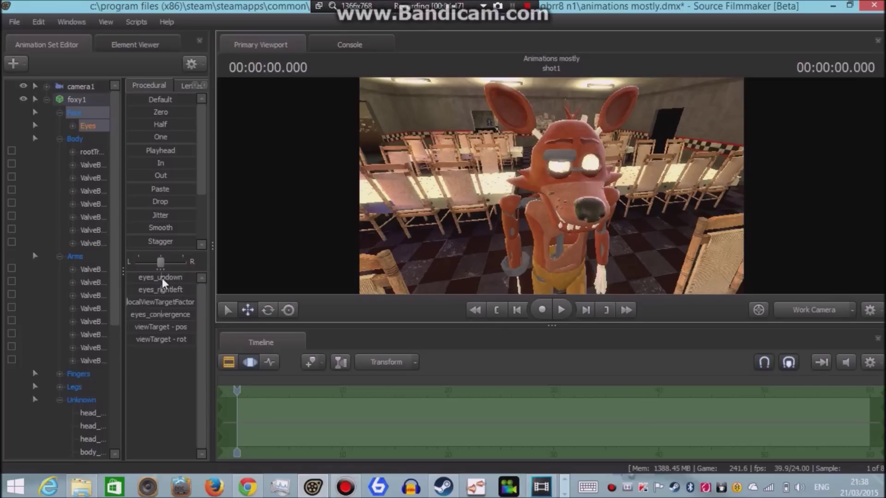
mouse_move(163, 279)
mouse_down()
mouse_move(187, 279)
mouse_move(127, 279)
mouse_move(188, 291)
mouse_move(155, 290)
mouse_up()
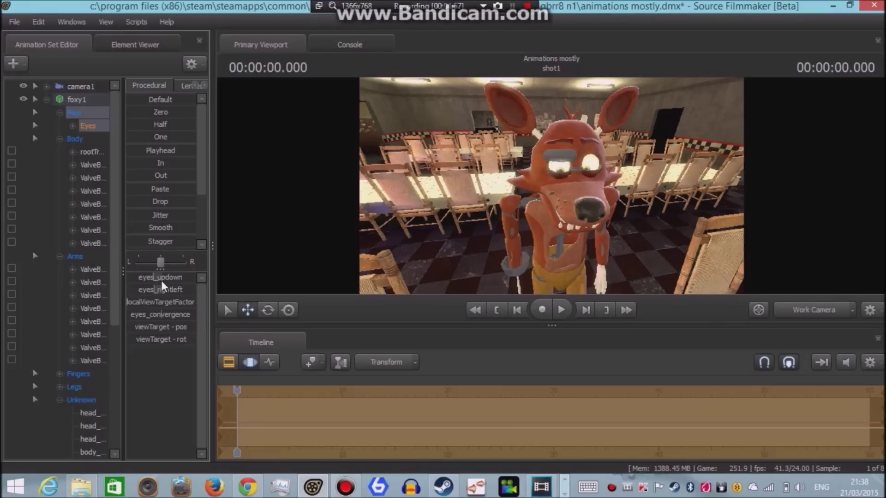
mouse_move(162, 286)
mouse_down()
mouse_move(153, 289)
mouse_move(164, 278)
mouse_move(152, 278)
mouse_up()
Shift Foxy's gaze sideways by lowering the eyes_rightleft slider further while checking the face close up.
key(a)
drag(475, 226, 552, 185)
key(w)
key(w)
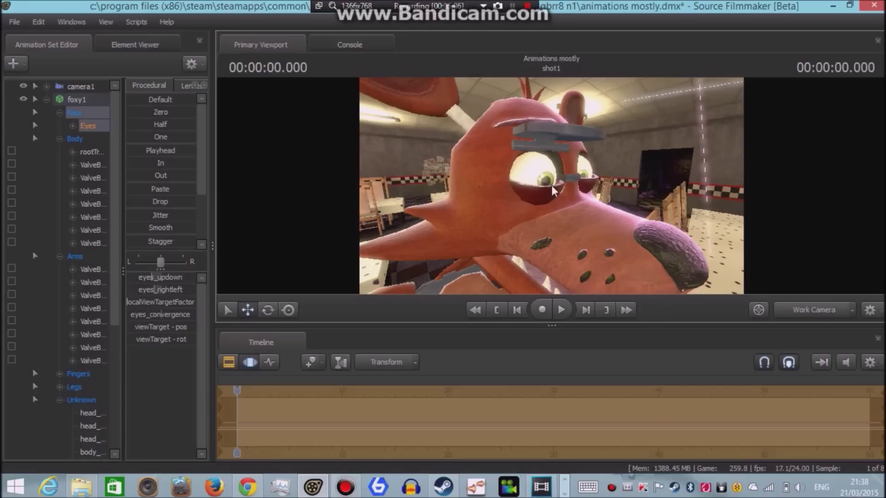
drag(162, 294, 155, 294)
key(d)
drag(551, 185, 539, 185)
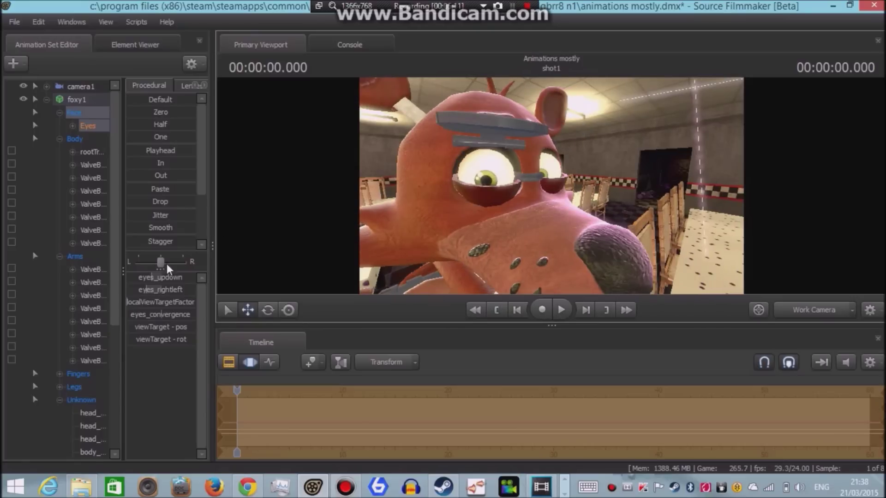
Bring the eyes_rightleft slider back slightly toward the middle, and return the viewport to camera1.
drag(176, 291, 184, 293)
drag(422, 235, 406, 243)
key(d)
key(s)
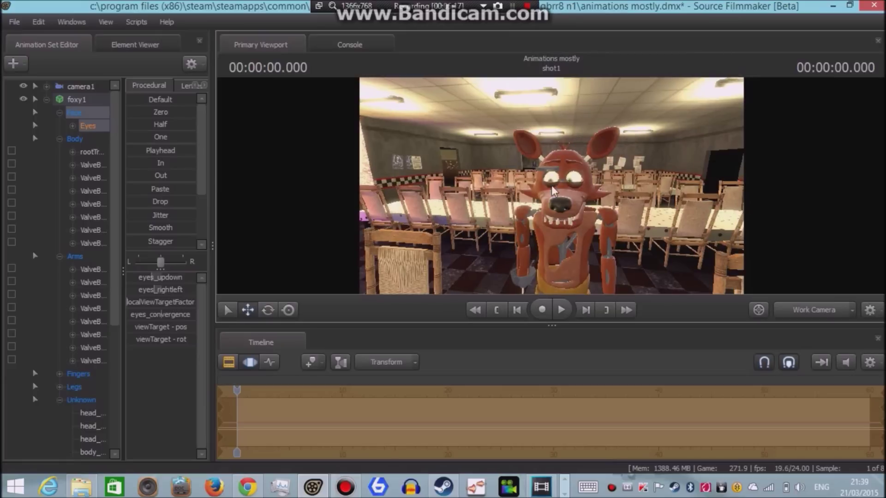
click(799, 314)
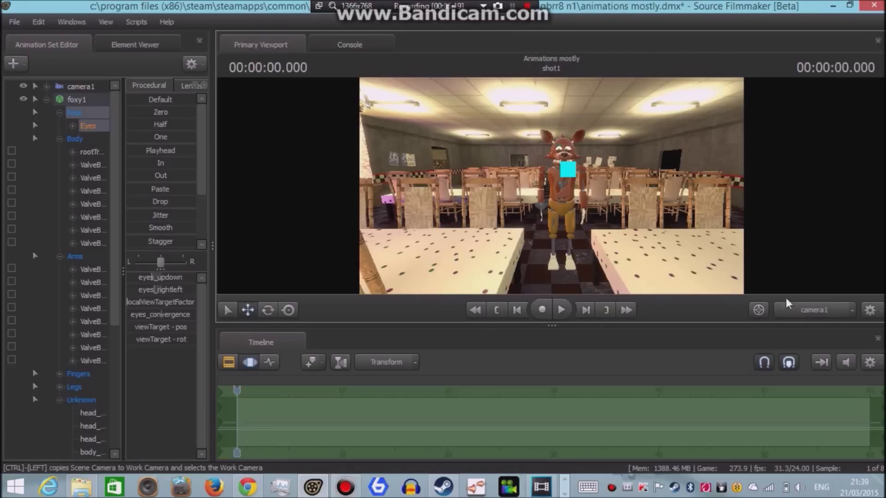
Move camera1 closer to Foxy so the head and torso fill the middle of the shot.
click(84, 89)
key(w)
drag(596, 221, 552, 186)
key(w)
key(d)
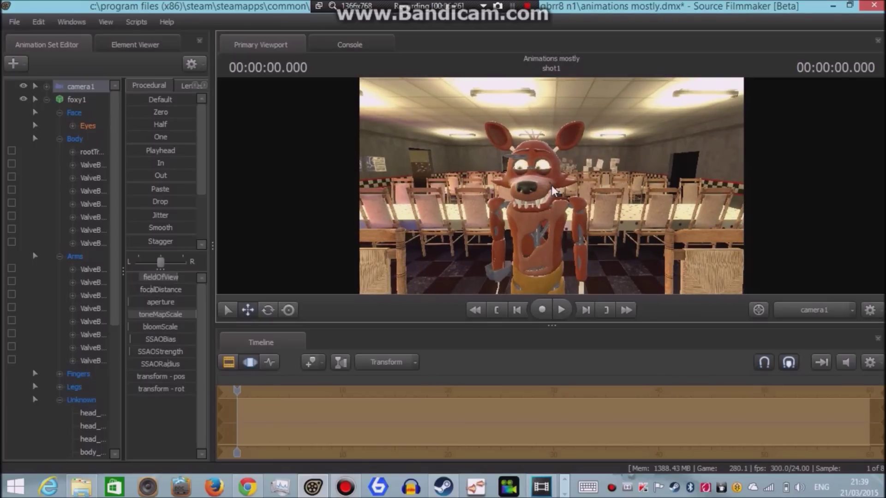
click(524, 200)
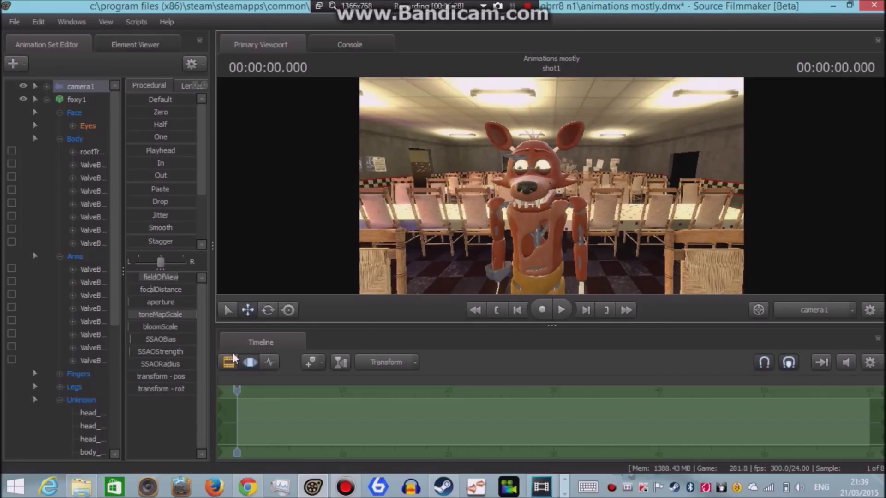
In the Graph Editor, key all of foxy1's controls at the start and at 00:00:01.000.
click(275, 363)
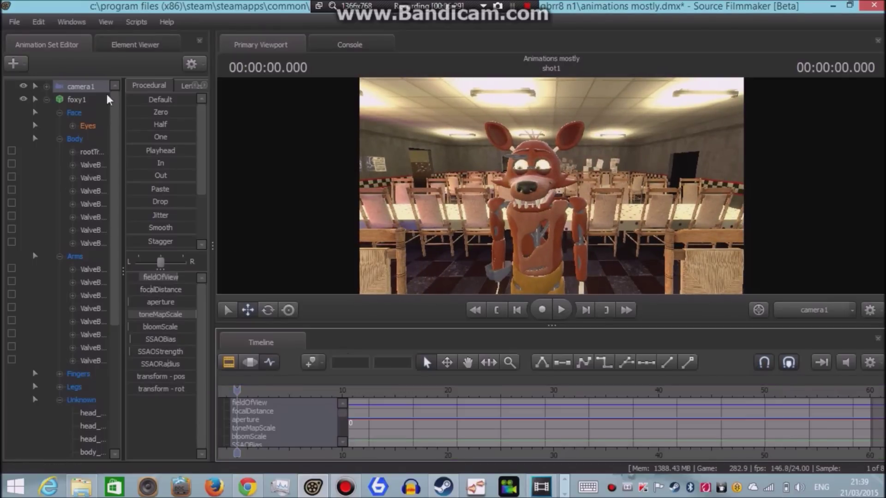
click(81, 99)
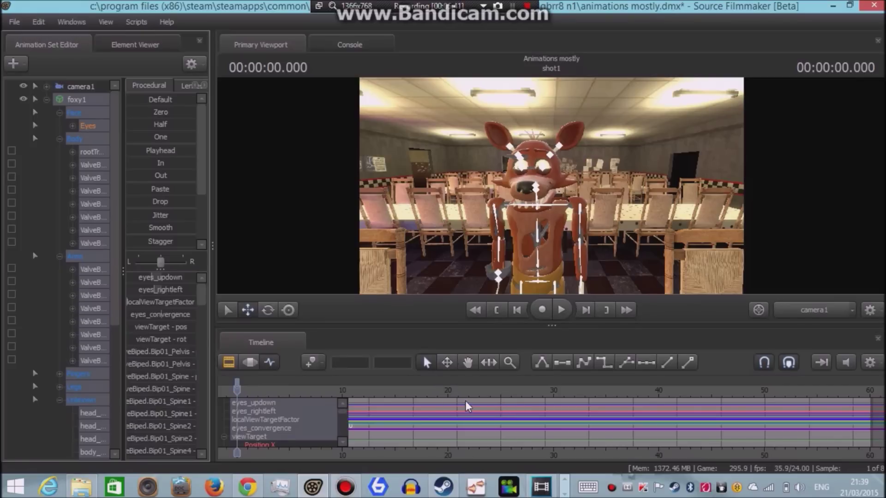
key(space)
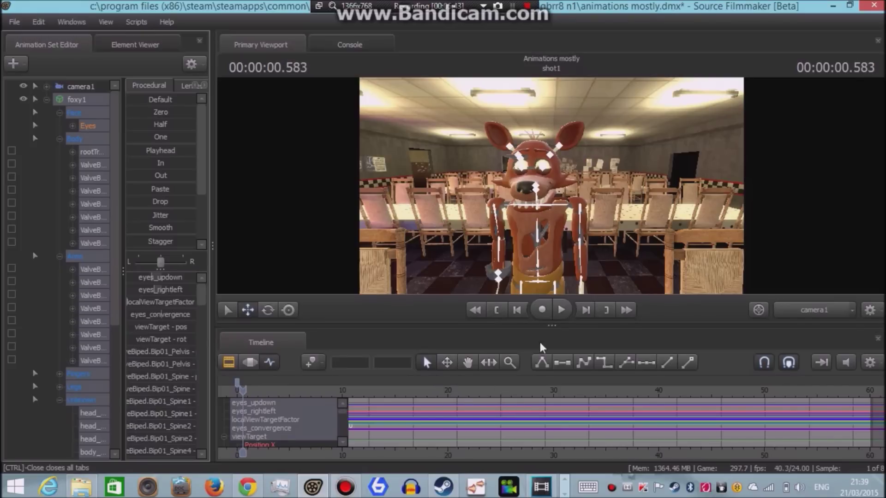
click(562, 314)
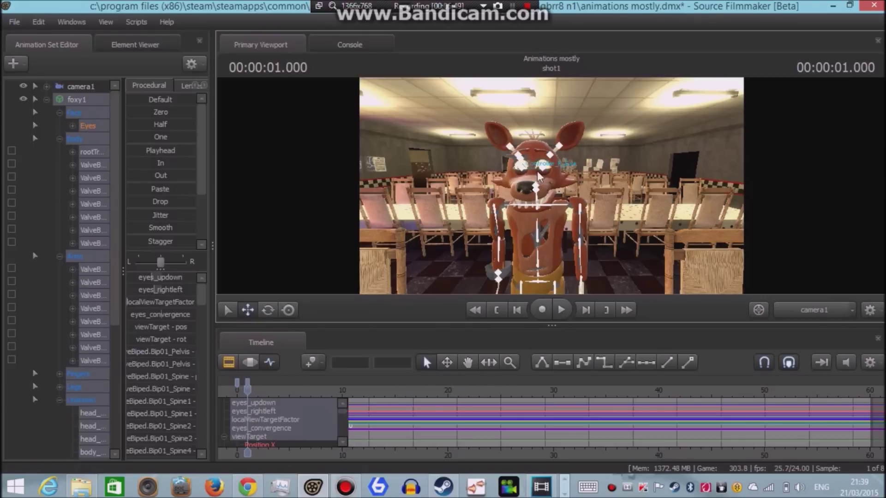
Copy the scene camera to the Work Camera, move in on Foxy and select the right upper arm bone.
ctrl+click(830, 317)
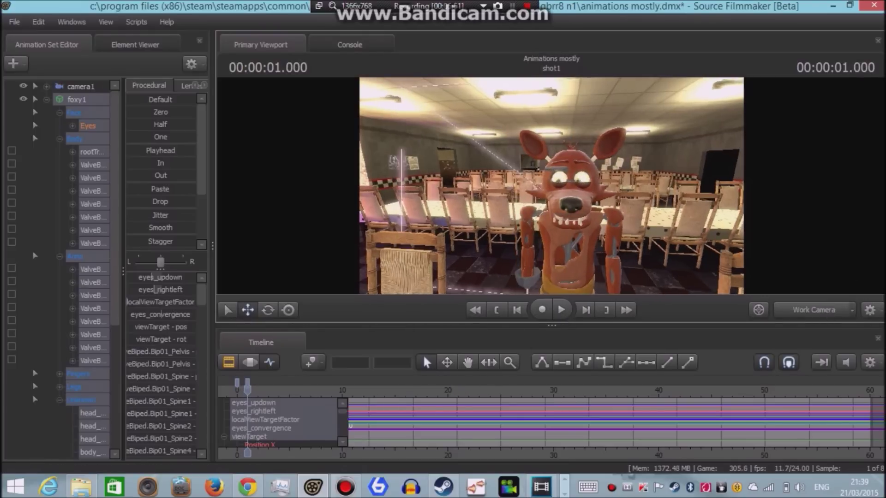
drag(551, 185, 570, 190)
click(523, 214)
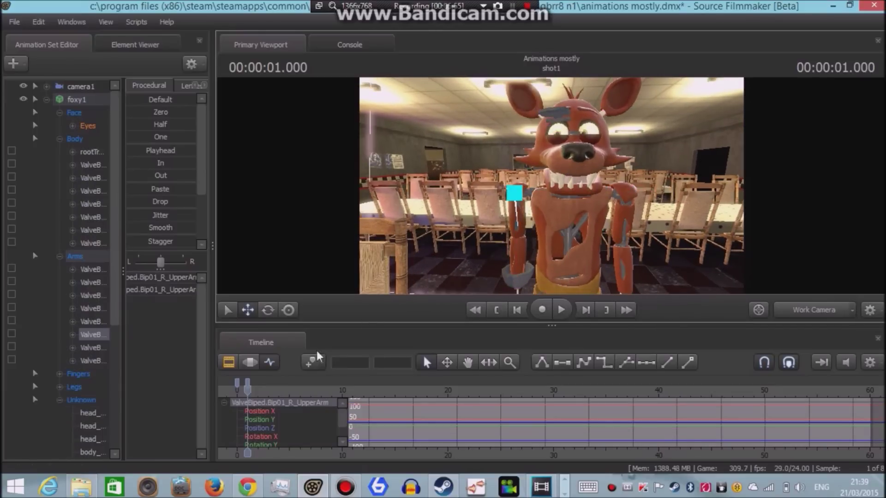
Try to raise Foxy's right upper arm with the Move tool, and undo the change.
click(268, 311)
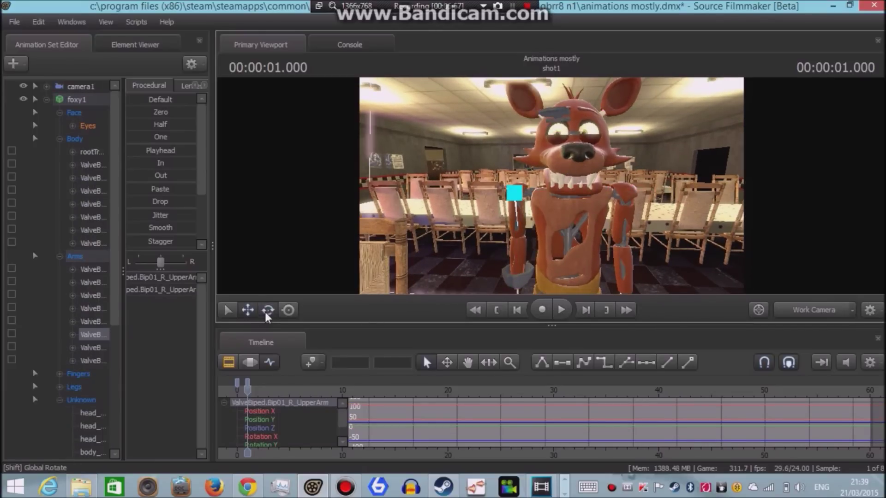
click(248, 310)
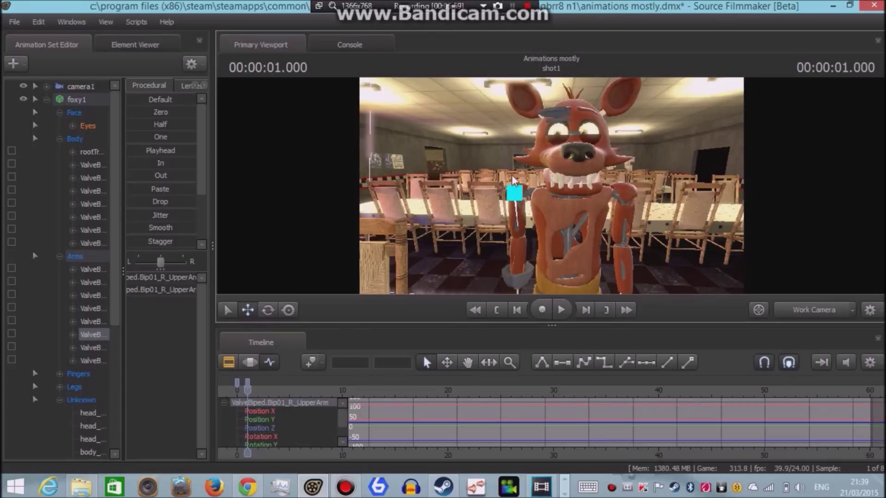
drag(512, 176, 516, 136)
key(ctrl+z)
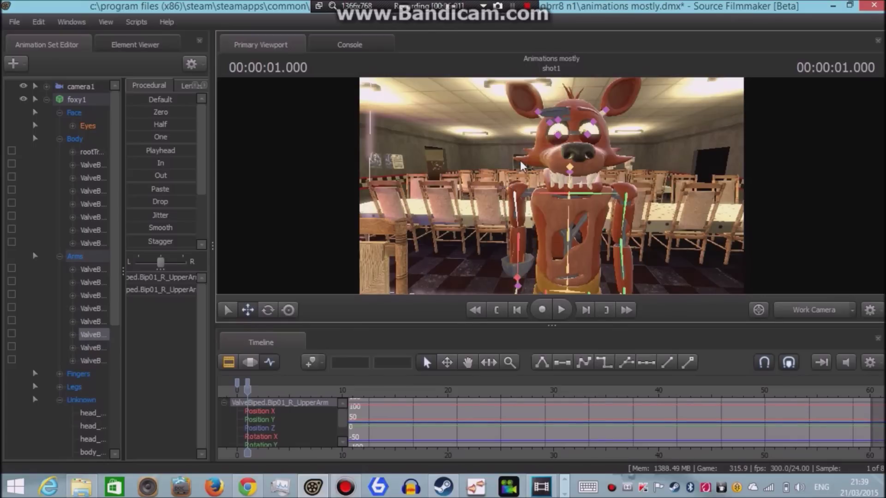
key(ctrl+z)
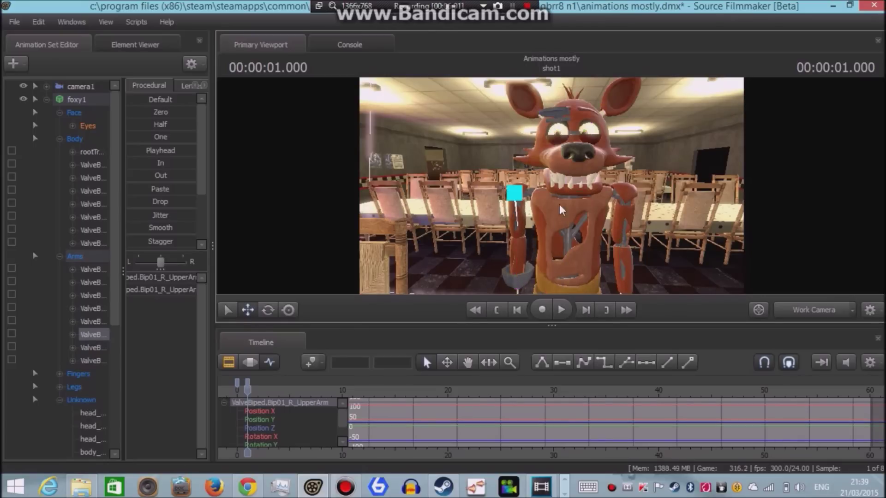
Rotate Foxy's right and left upper arms outward with the Rotate tool until both arms stretch out roughly horizontally.
click(268, 310)
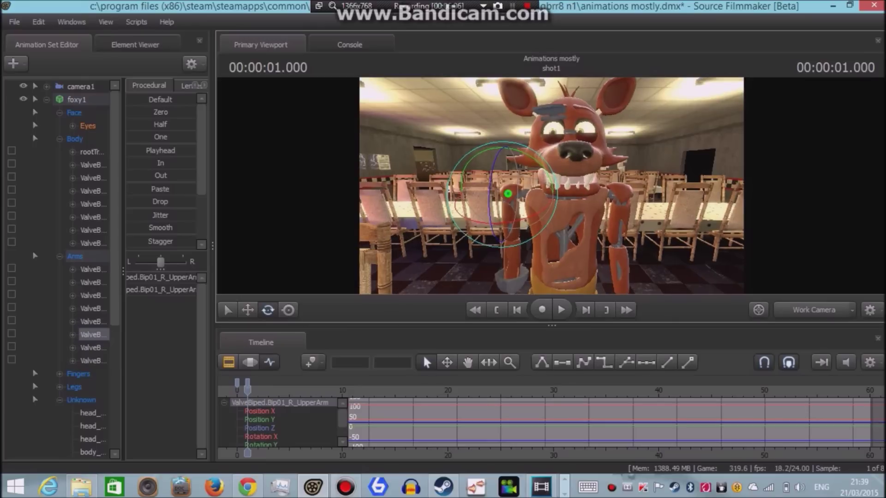
key(s)
key(w)
key(s)
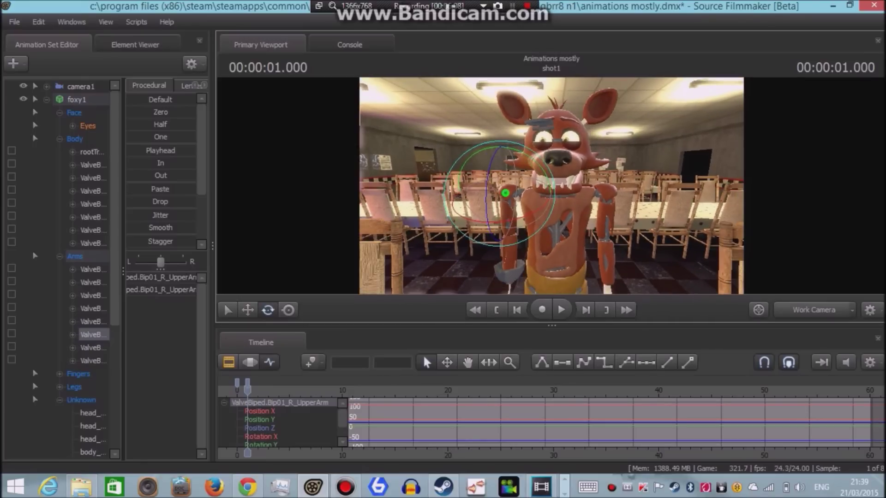
key(w)
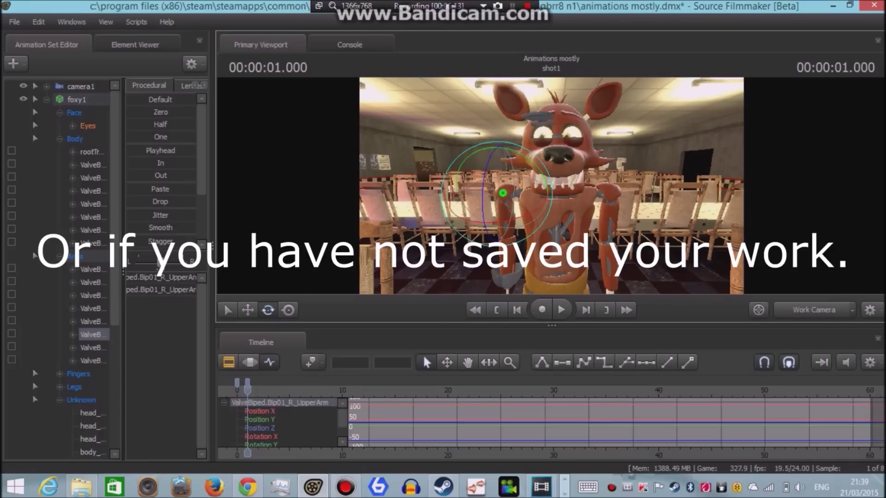
key(s)
key(a)
key(w)
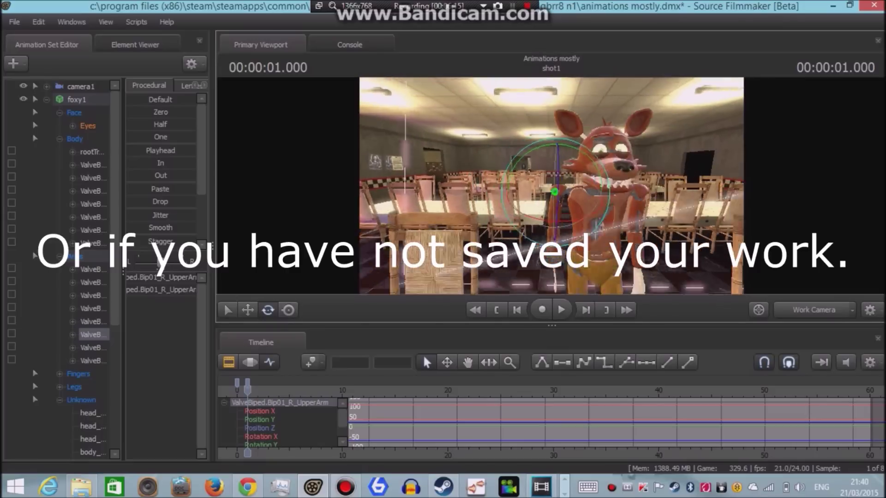
key(w)
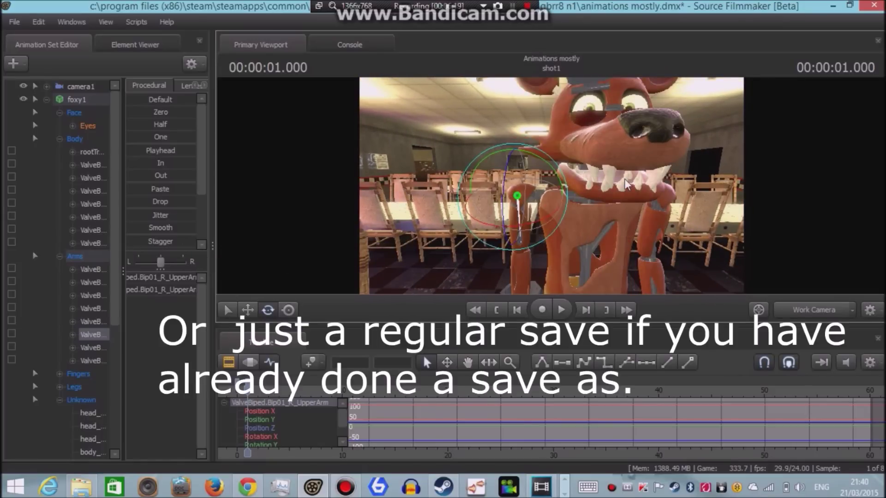
mouse_move(694, 168)
mouse_down()
mouse_move(714, 193)
mouse_move(704, 178)
mouse_up()
key(s)
key(w)
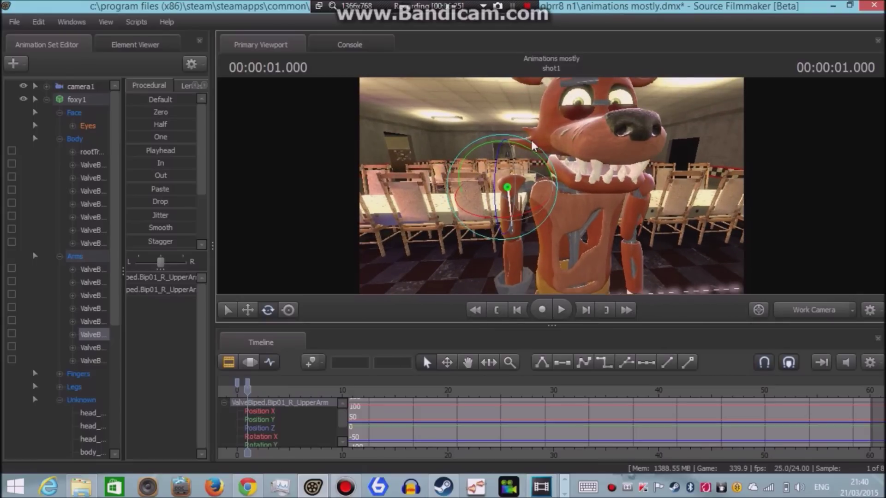
drag(525, 152, 567, 219)
click(632, 207)
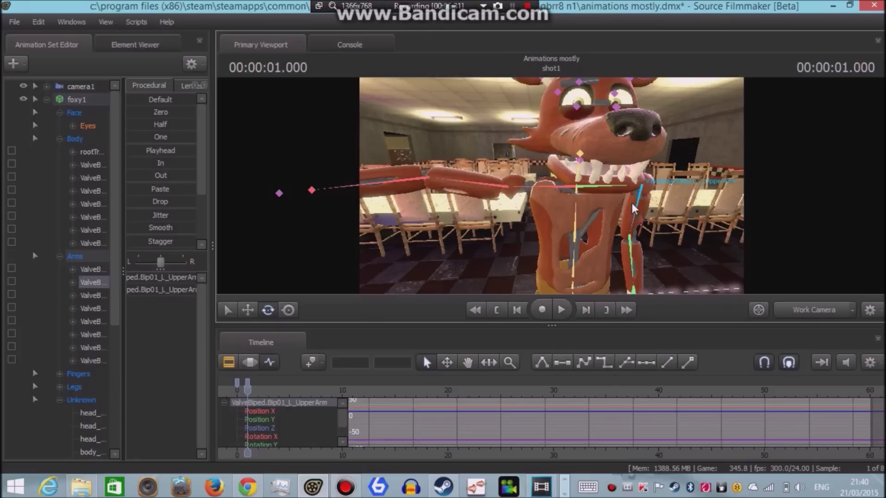
drag(632, 205, 571, 258)
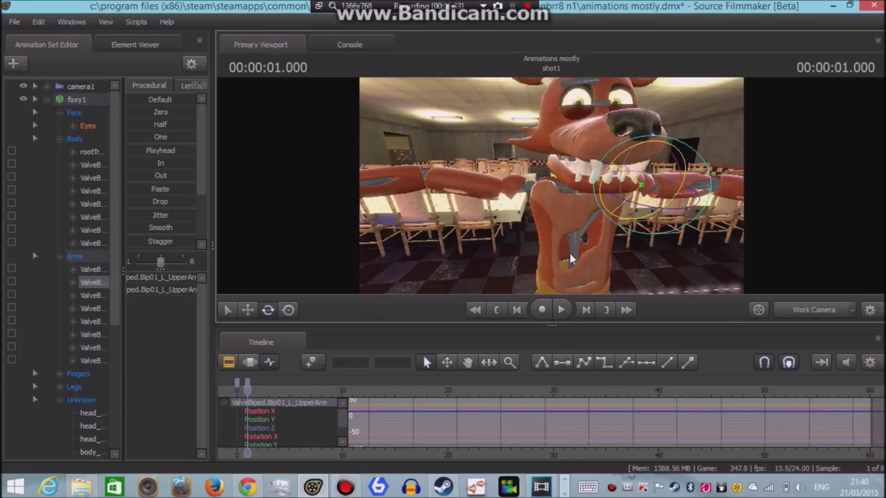
Rotate Foxy's Neck1 bone so that the head tilts sideways.
click(577, 171)
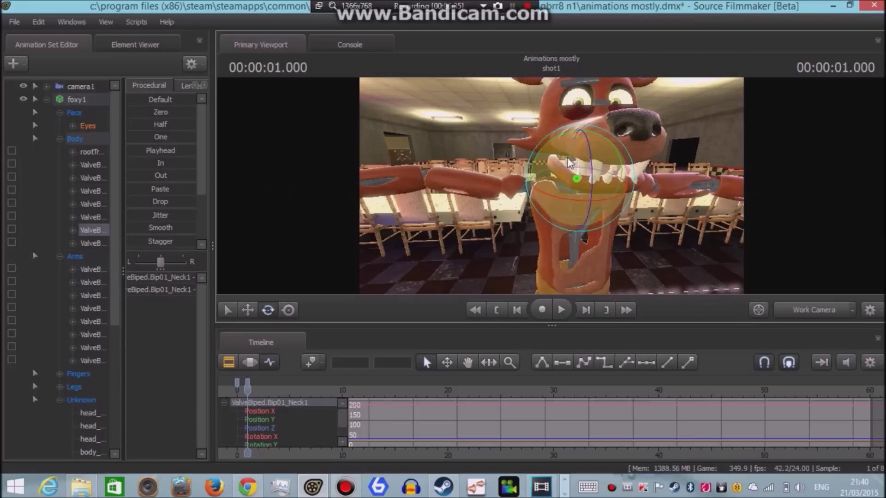
key(ctrl+z)
key(ctrl+z)
key(ctrl+z)
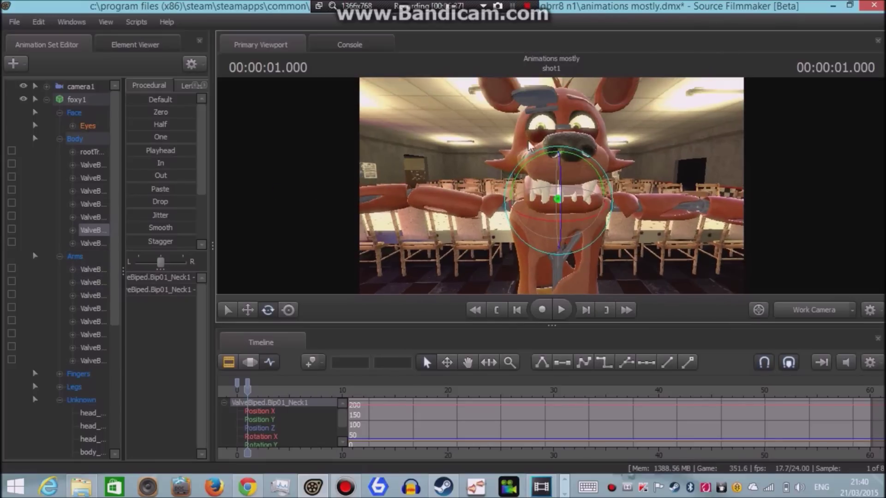
drag(530, 146, 555, 143)
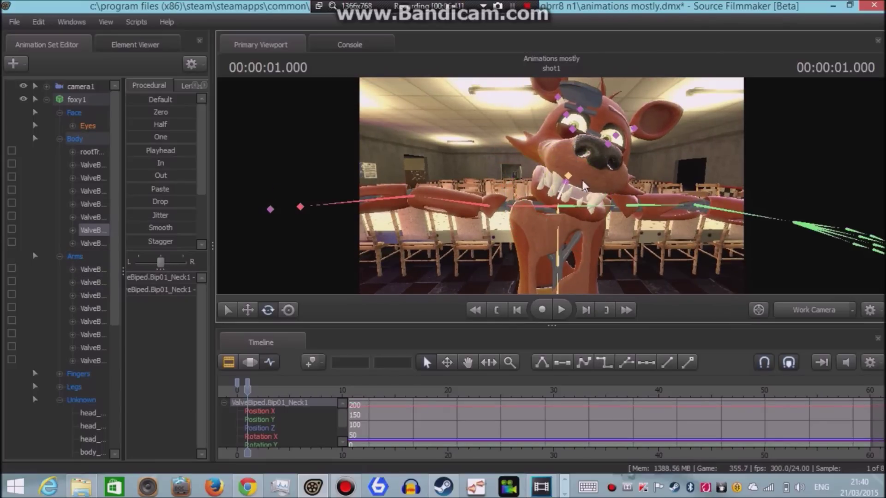
Rotate Foxy's jaw controller downward to open the mouth.
click(567, 175)
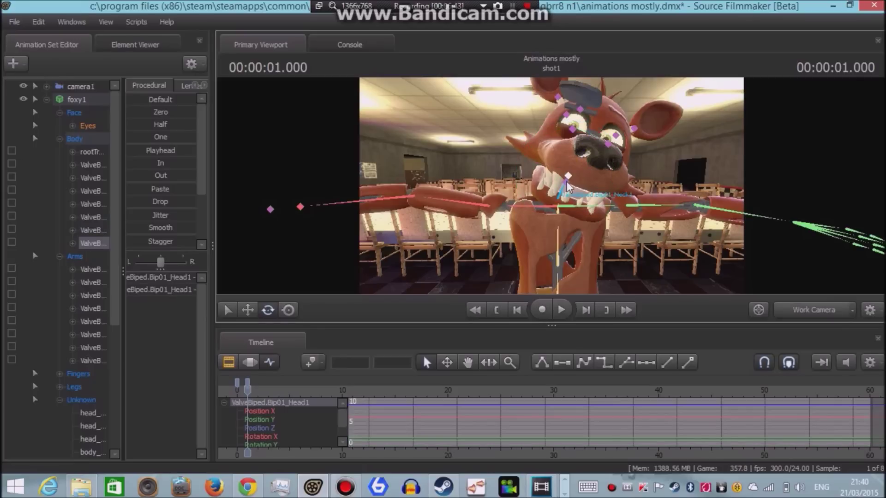
click(578, 181)
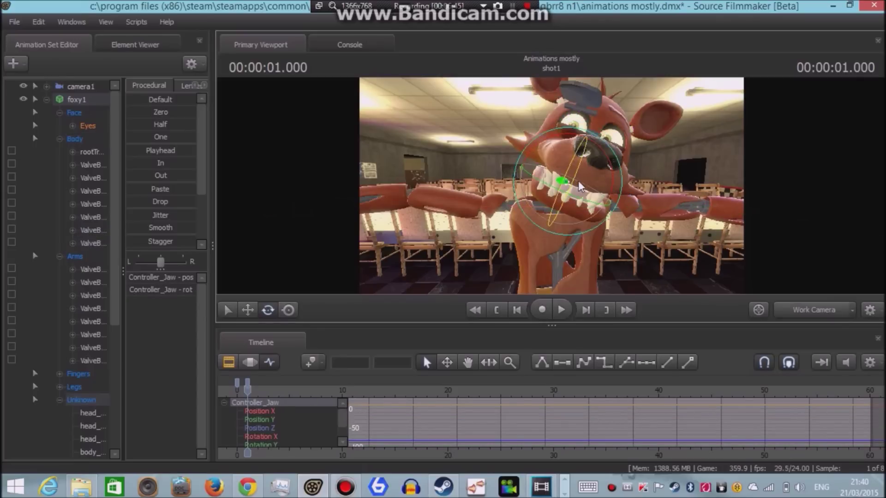
drag(575, 174, 523, 155)
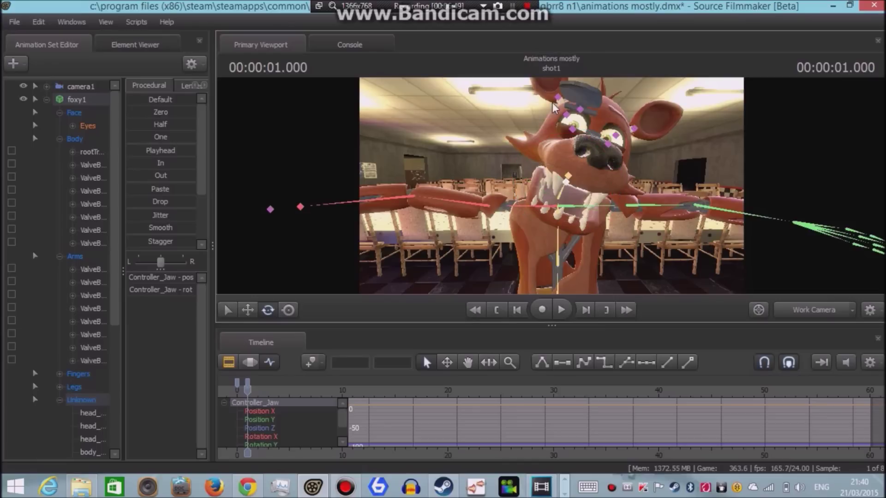
Rotate Foxy's right and left ear controllers to repose both ears on the tilted head.
click(568, 121)
key(z)
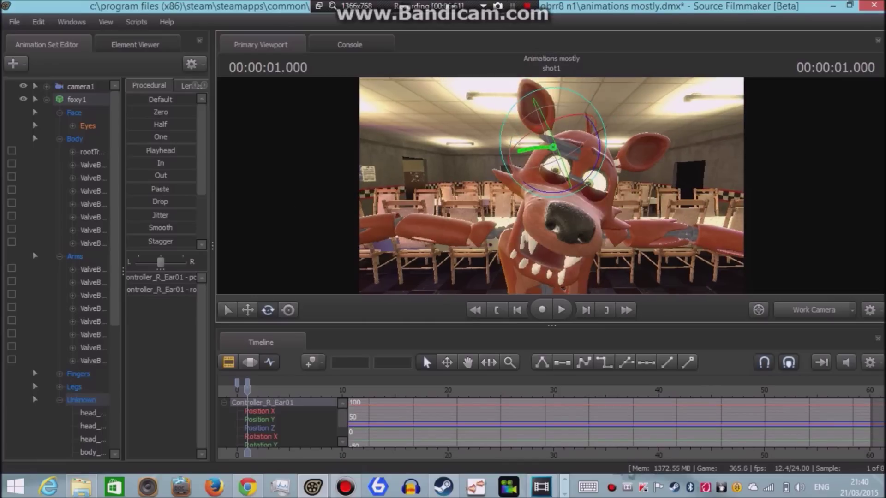
key(d)
drag(590, 147, 576, 183)
ctrl+click(593, 173)
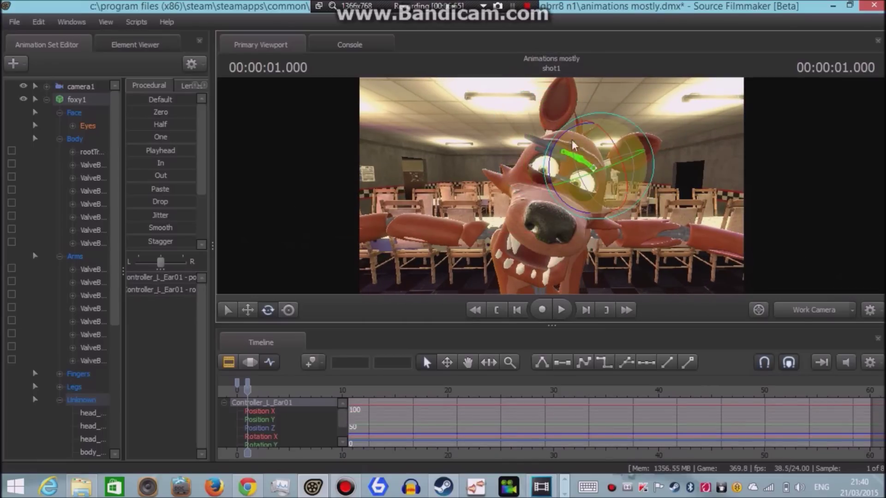
drag(556, 144, 618, 198)
Return the viewport to camera1, play the animation from the start and bring the playhead back to zero.
click(823, 316)
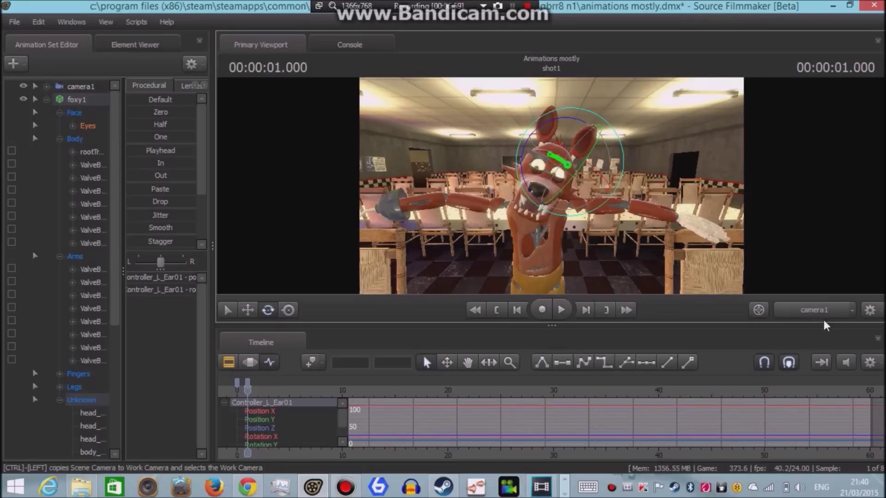
key(Left)
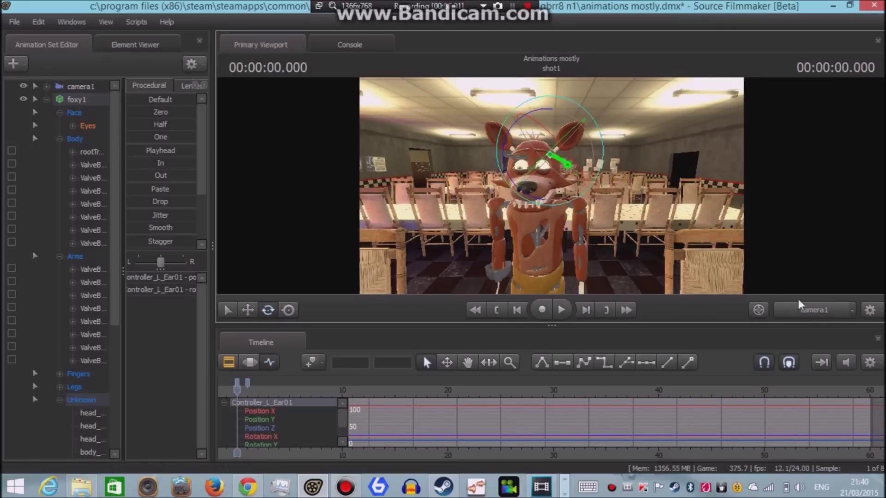
key(space)
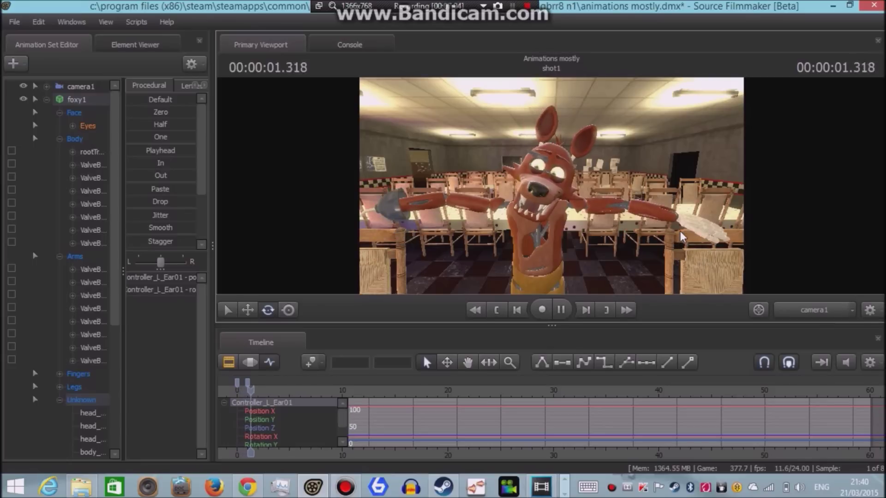
key(space)
key(Up)
key(Up)
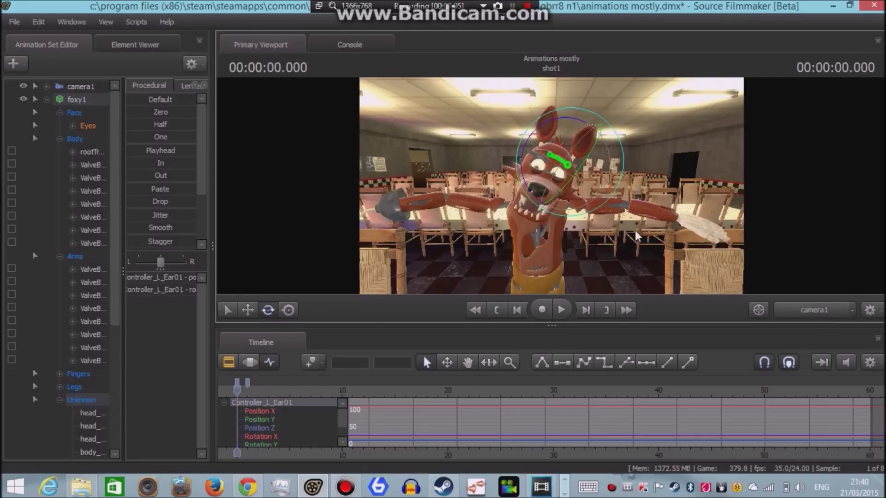
In the Motion Editor, shift Foxy's eyes_rightleft slider closer to its midpoint and play back the animation.
click(242, 362)
click(76, 125)
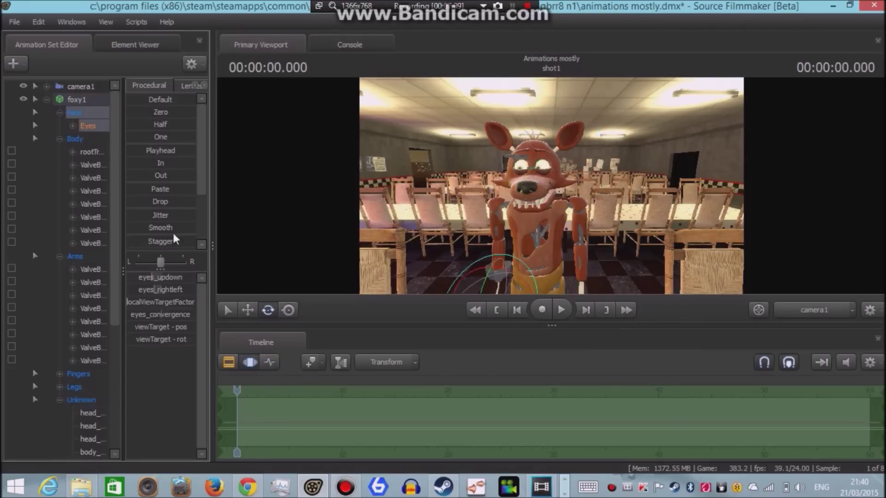
click(157, 288)
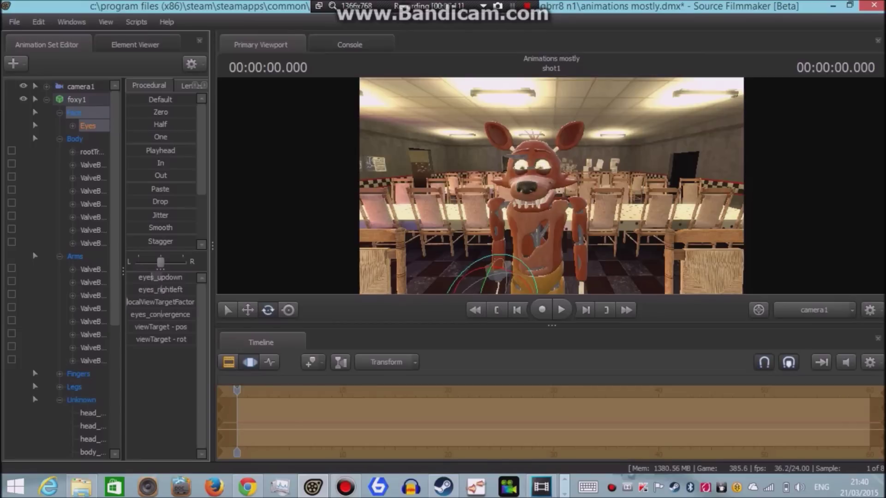
key(space)
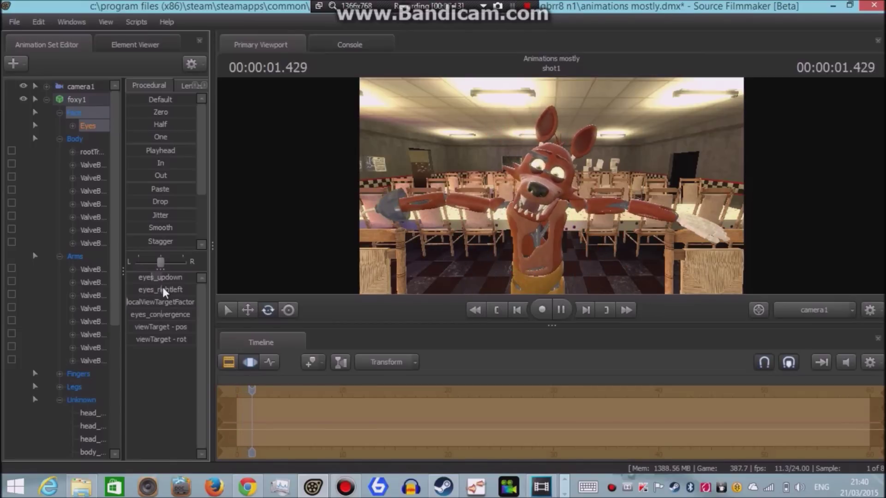
Stop playback, select the whole foxy1 animation set in the Graph Editor and bring the playhead back to zero.
key(space)
click(265, 362)
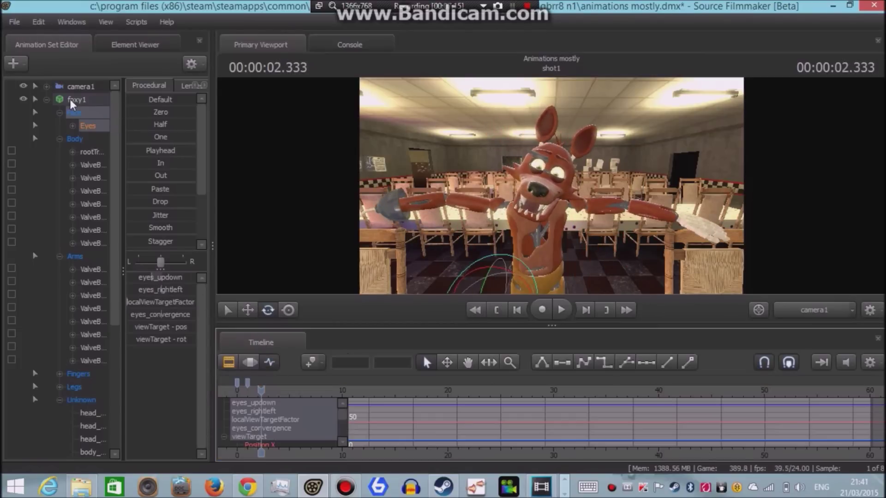
click(73, 99)
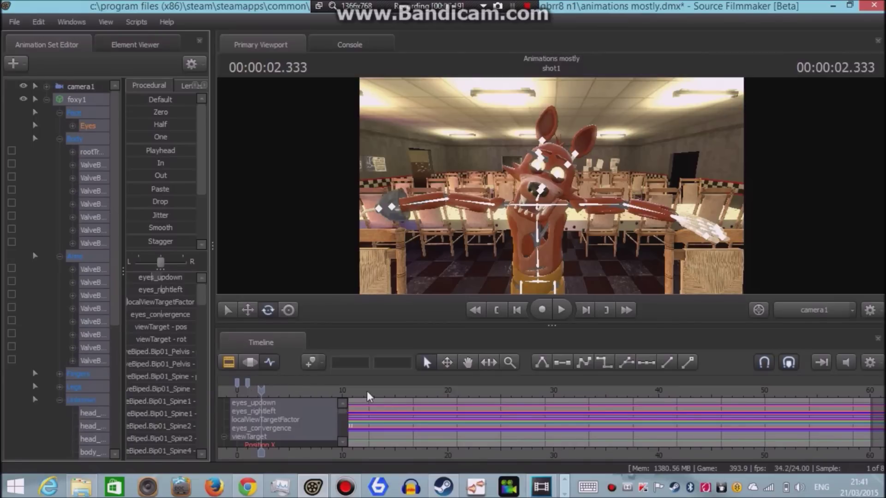
key(Up)
key(Up)
key(Down)
key(Up)
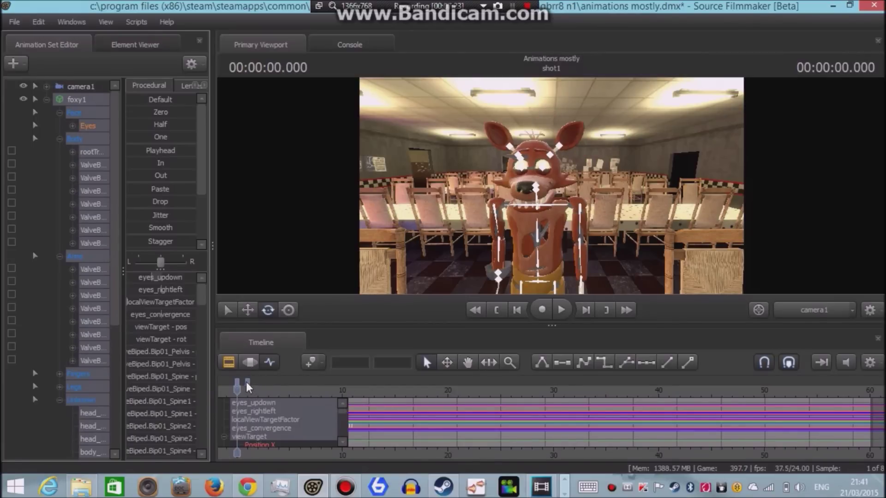
Move Foxy's second keyed pose earlier to frame 12 and play back the faster animation.
drag(248, 382, 242, 382)
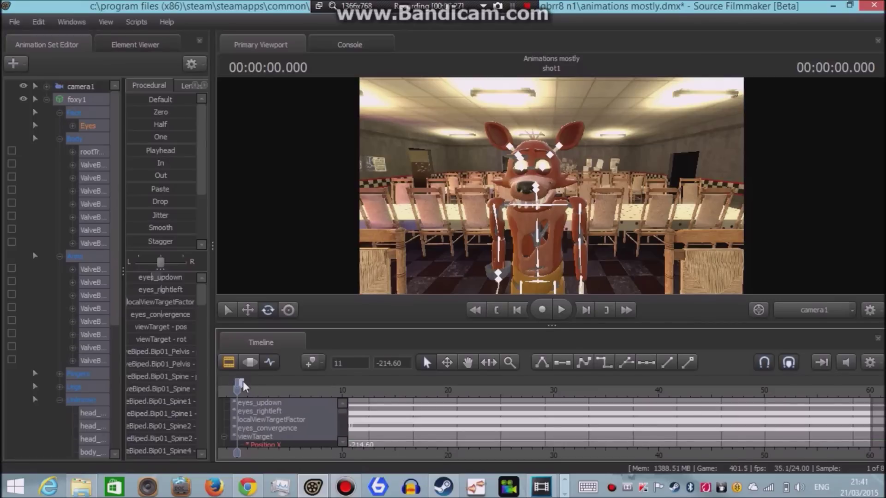
key(space)
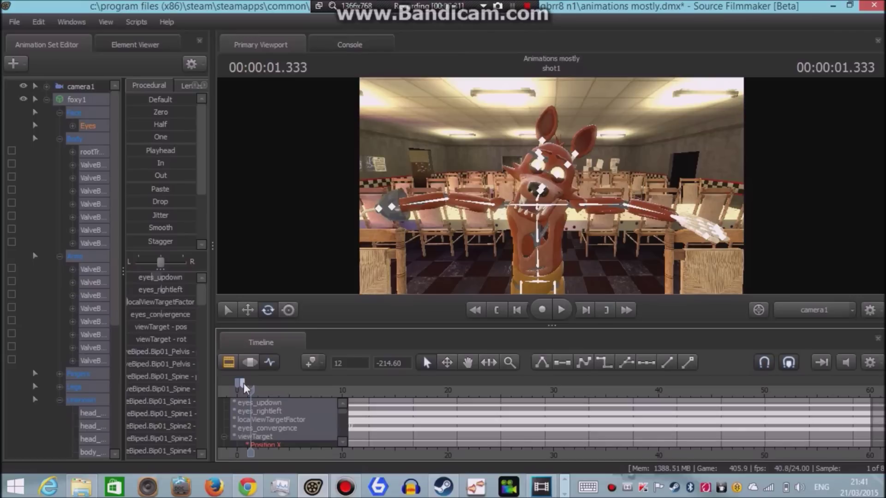
Move Foxy's second keyed pose out to frame 902 and play the slowed animation from the start.
drag(244, 383, 487, 383)
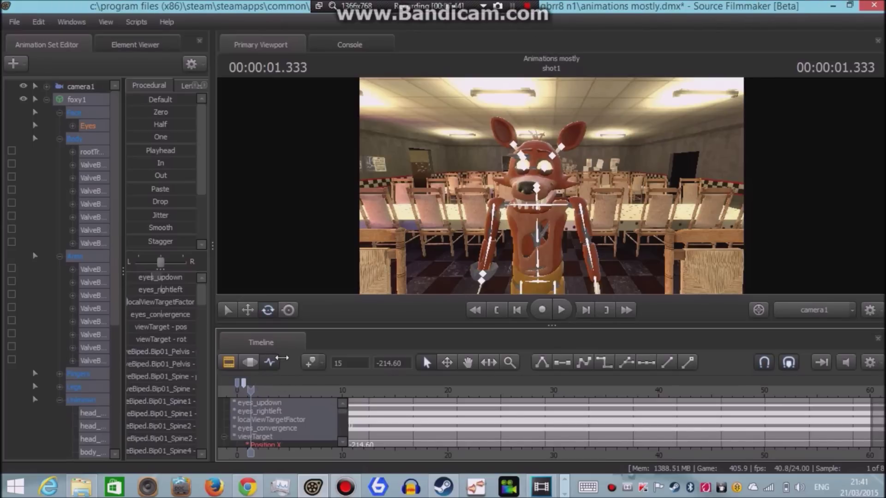
mouse_move(256, 378)
mouse_down()
mouse_move(660, 2)
mouse_move(635, 12)
mouse_up()
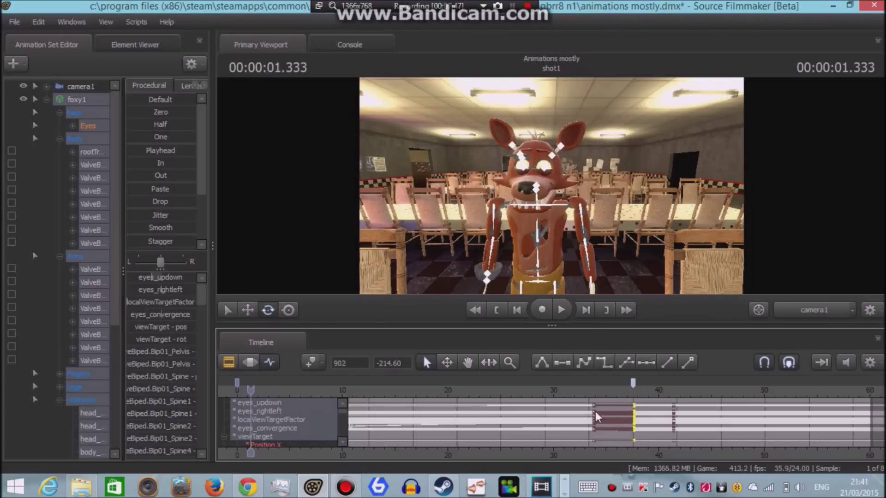
key(Home)
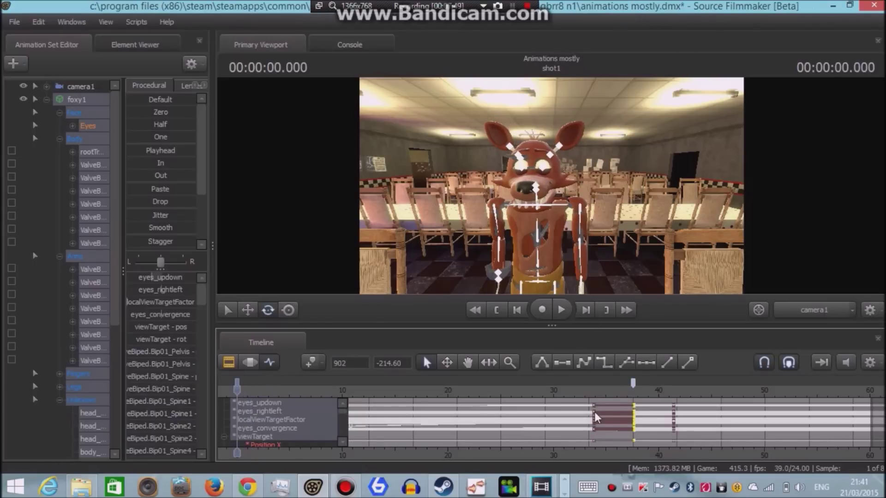
key(space)
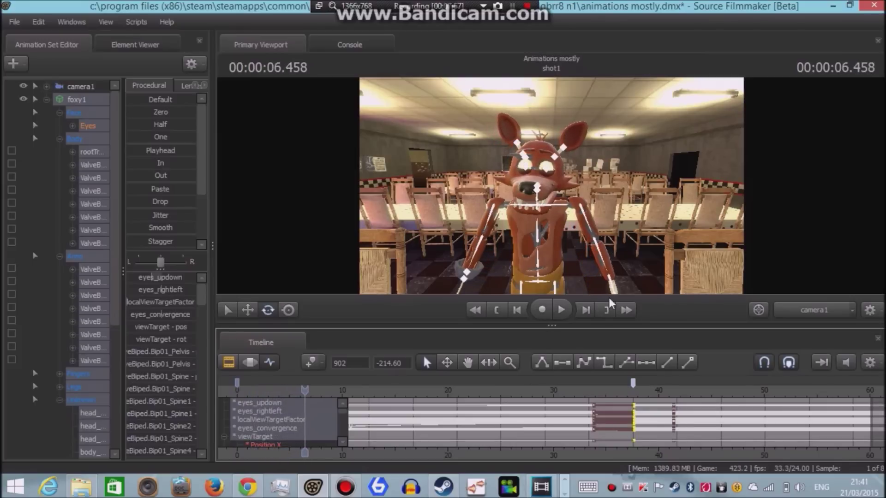
Go to the keyed pose at frame 902, look around Foxy with the Work Camera and return to camera1.
click(608, 300)
click(795, 314)
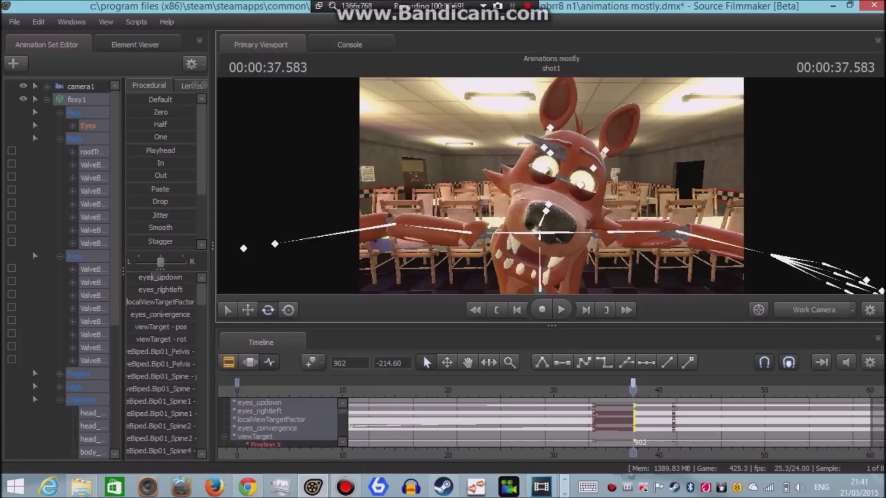
drag(646, 208, 683, 207)
mouse_move(551, 185)
mouse_down()
mouse_move(558, 171)
mouse_move(552, 185)
mouse_up()
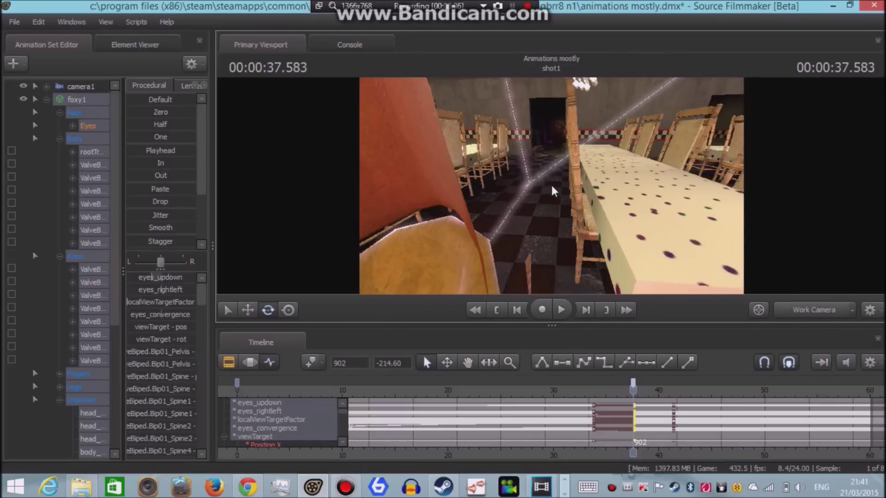
click(793, 305)
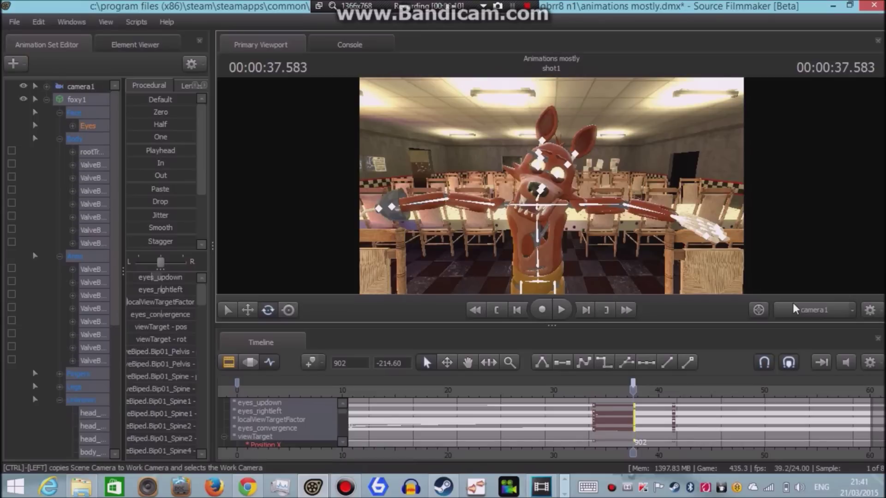